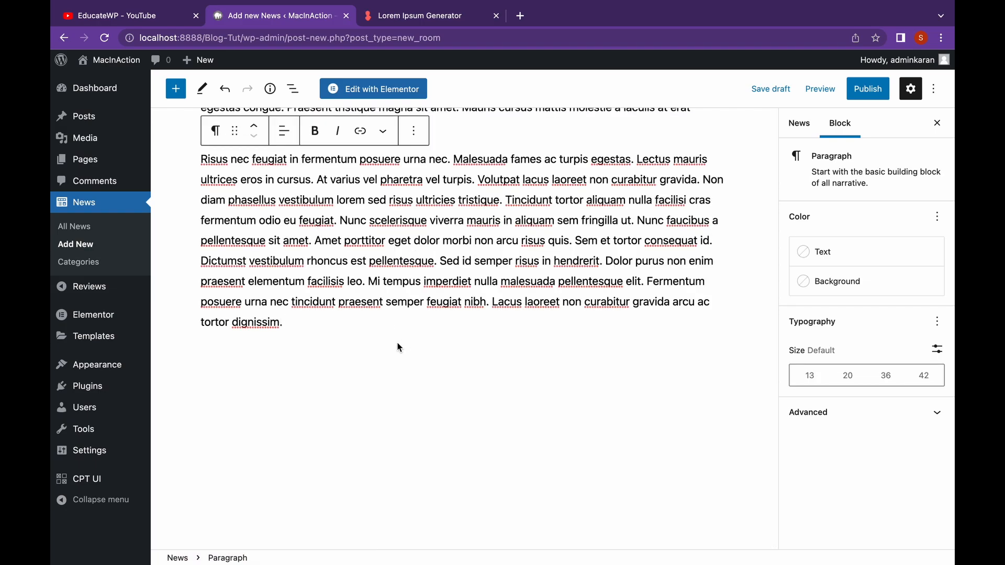
# Add the categories Apple Event and WWDC to the "Inside look of WWDC 2022" news post and publish it
pyautogui.scroll(15, 398, 346)
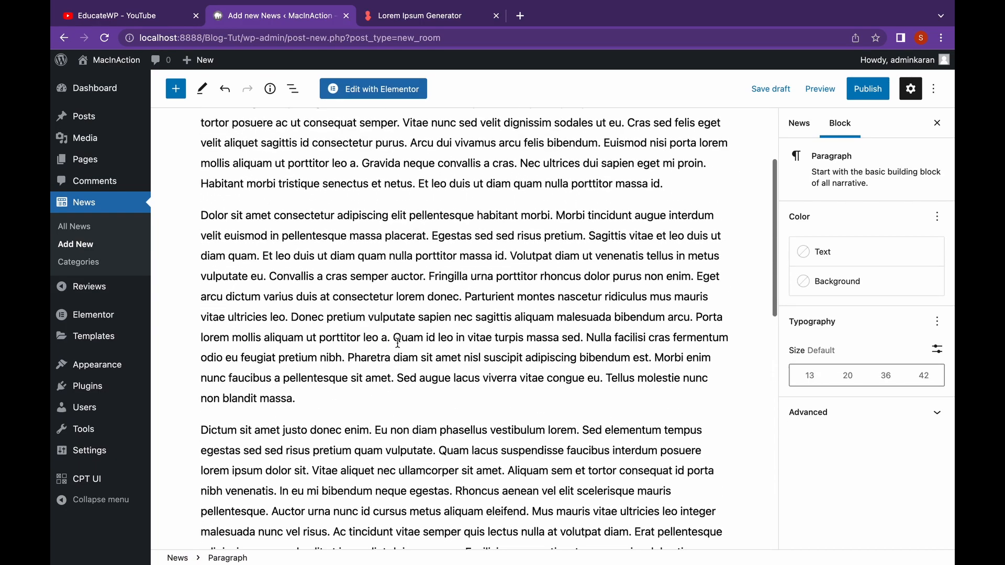
pyautogui.scroll(5, 398, 343)
pyautogui.click(799, 123)
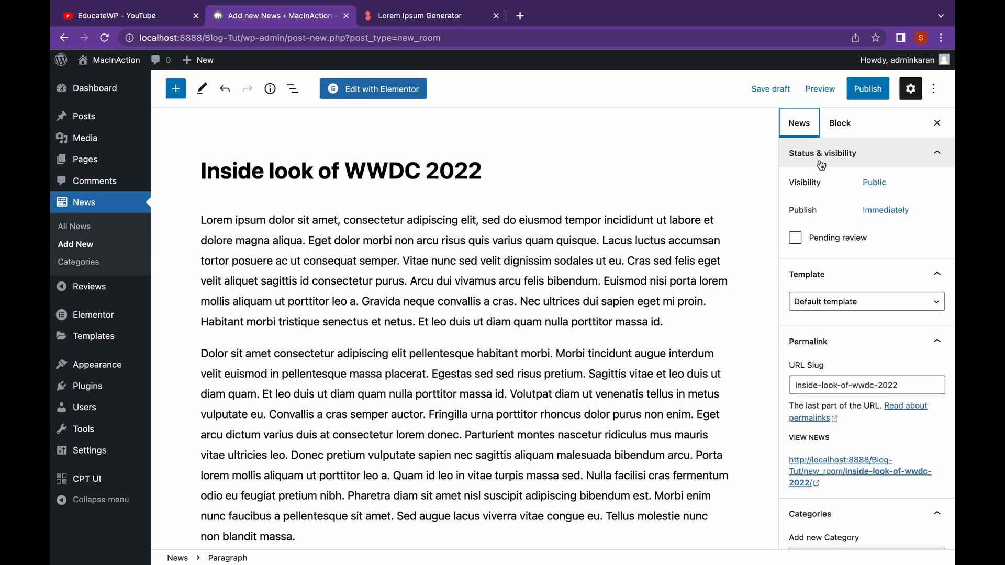
pyautogui.scroll(-5, 859, 250)
pyautogui.click(837, 359)
pyautogui.write('Apple Event')
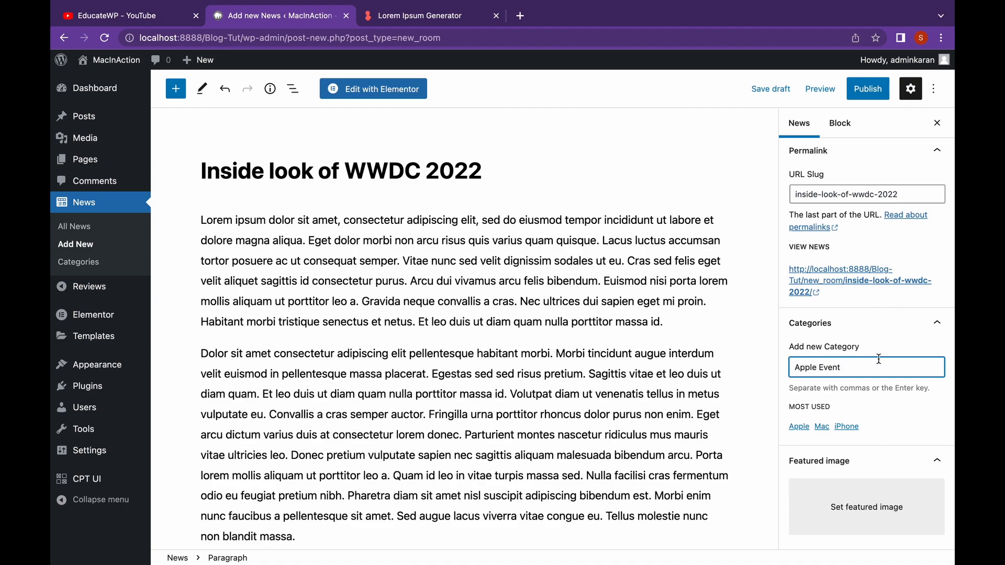
pyautogui.press('Return')
pyautogui.write('WWDC')
pyautogui.press('Return')
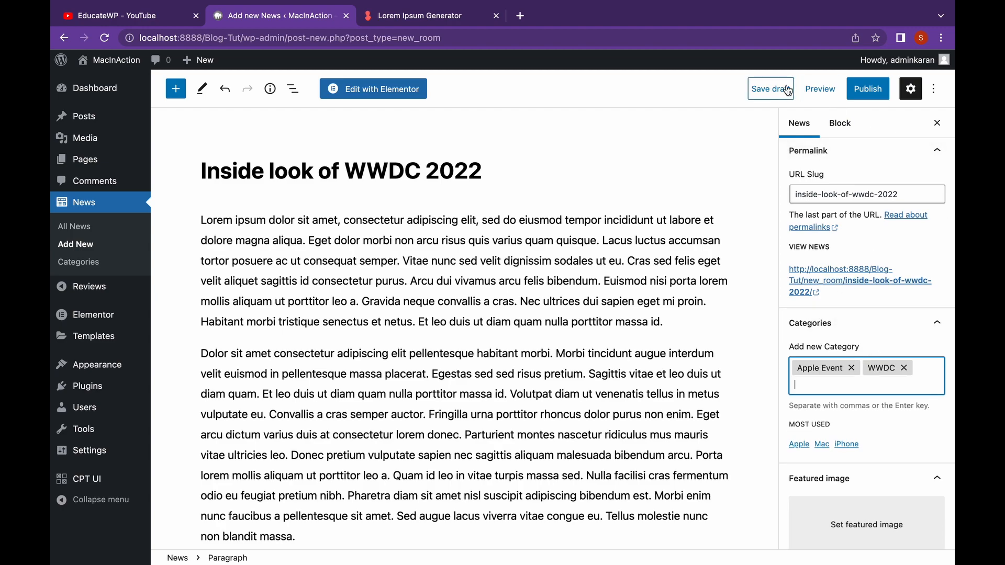
pyautogui.click(861, 94)
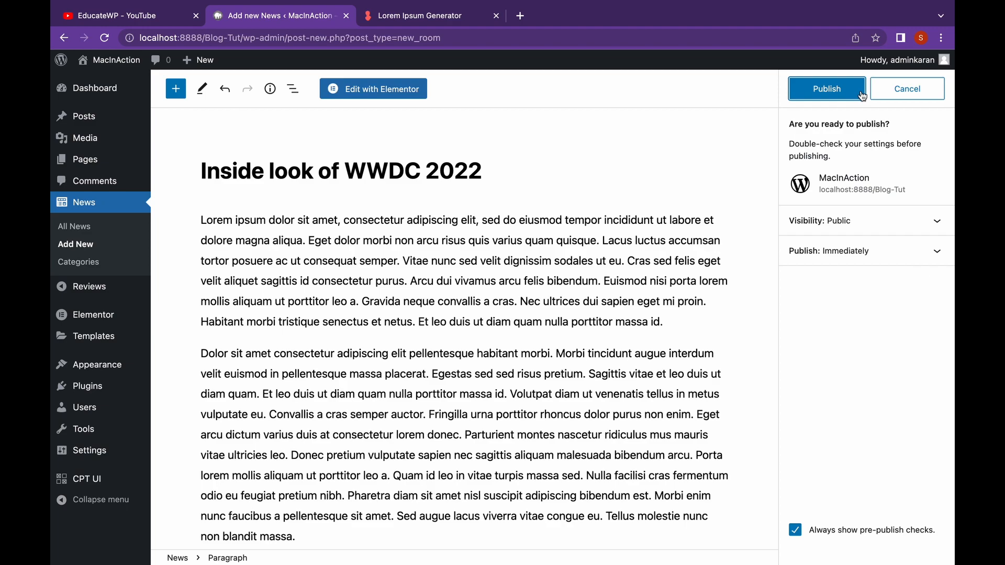
pyautogui.click(863, 95)
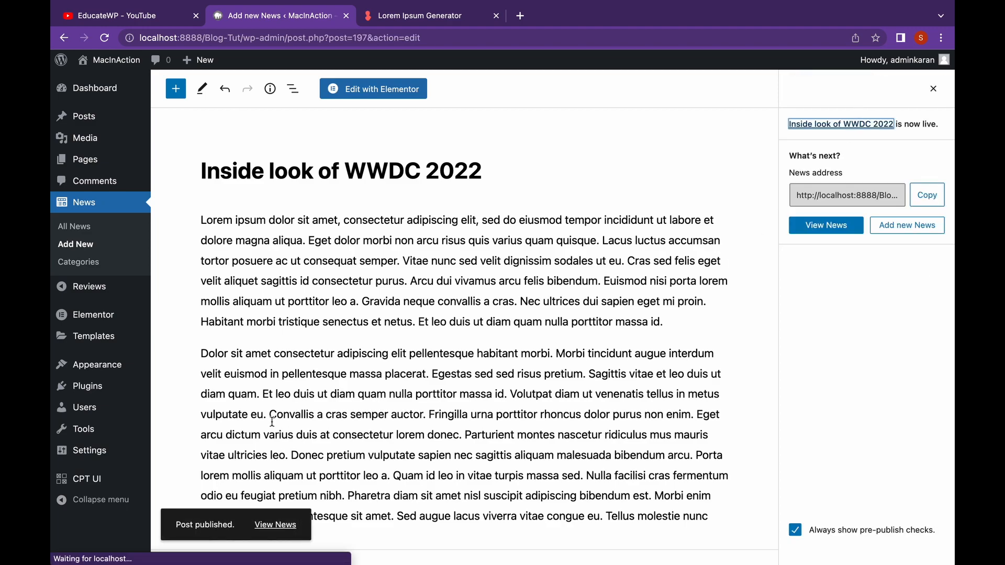
# Start a new review and title it "First Impressions on the new Macbook Air M2"
pyautogui.click(127, 291)
pyautogui.click(251, 96)
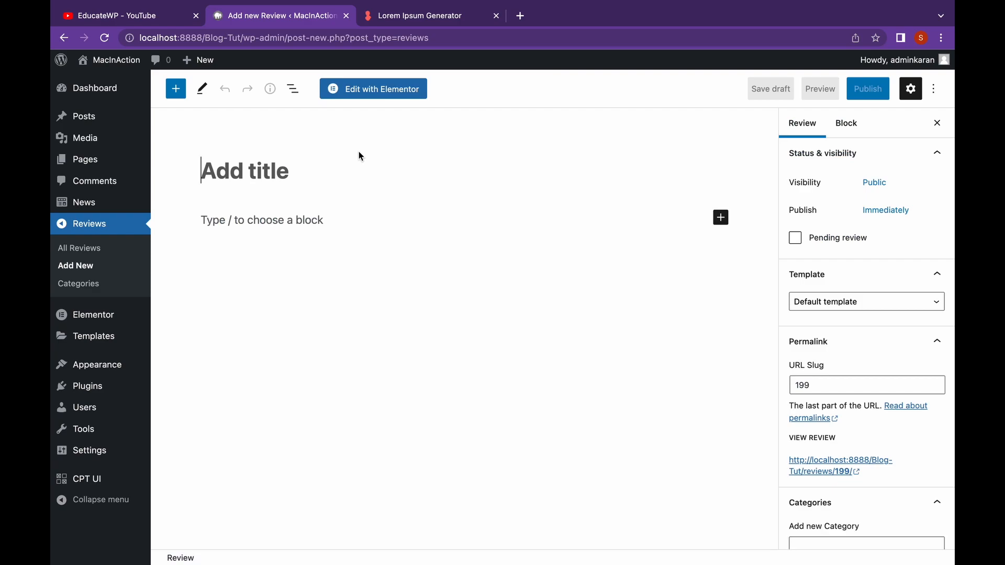
pyautogui.write('First Im')
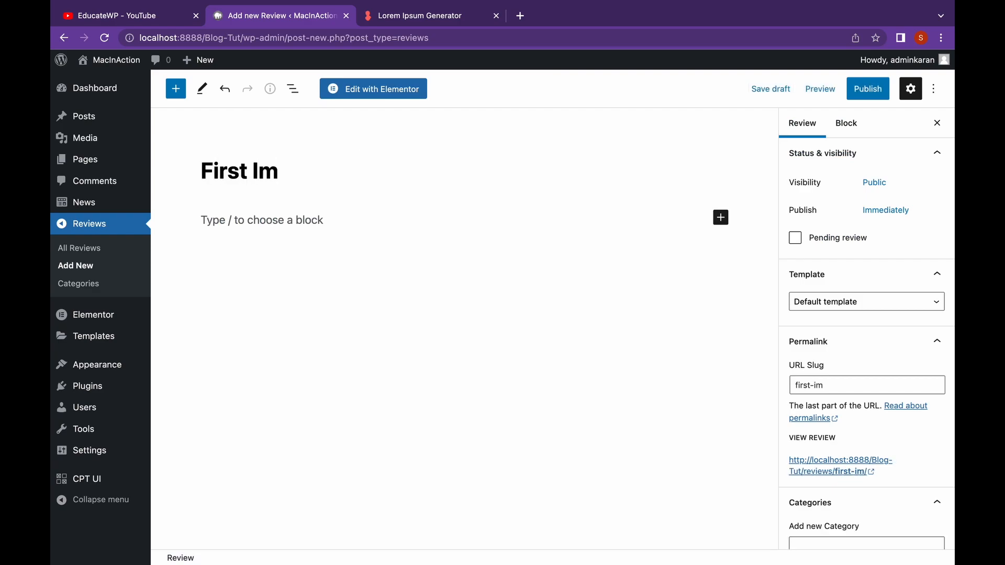
pyautogui.write('pressions on the new Mac')
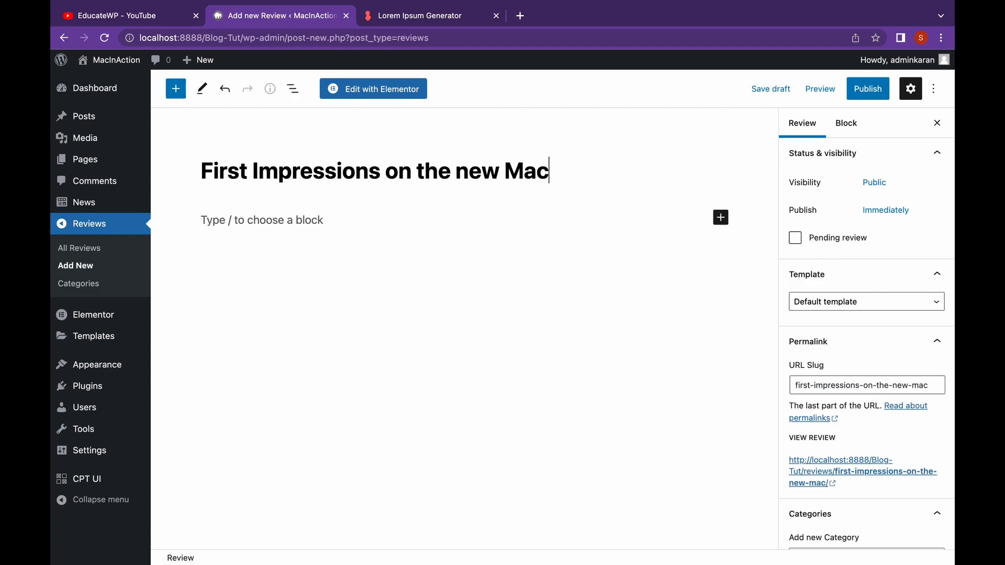
pyautogui.write('book A')
pyautogui.write('ir ')
pyautogui.write('M1')
pyautogui.press('BackSpace')
pyautogui.write('2')
# Paste the copied lorem ipsum paragraphs as the body of the review
pyautogui.click(363, 219)
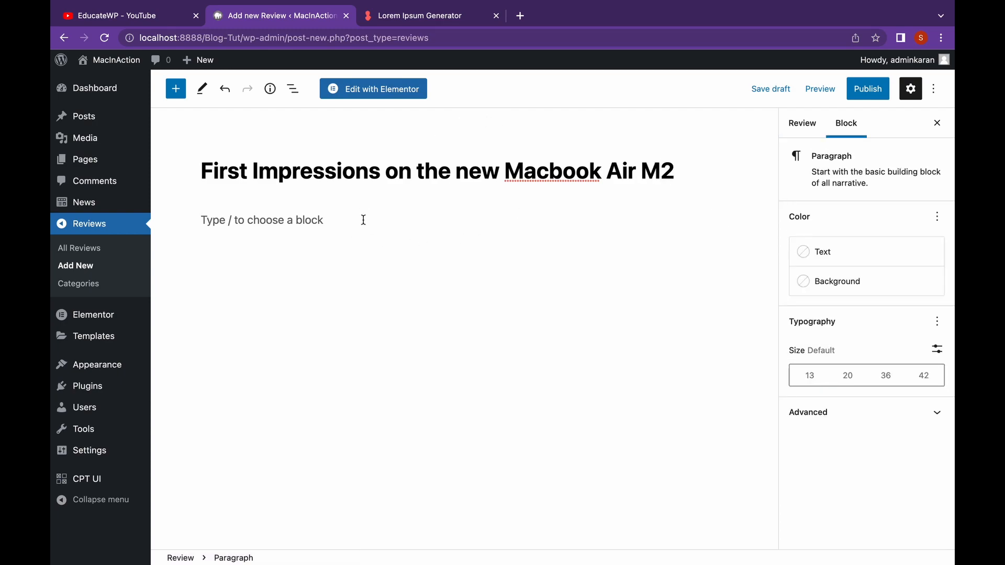
pyautogui.press('super+v')
pyautogui.scroll(3, 450, 252)
pyautogui.scroll(10, 450, 252)
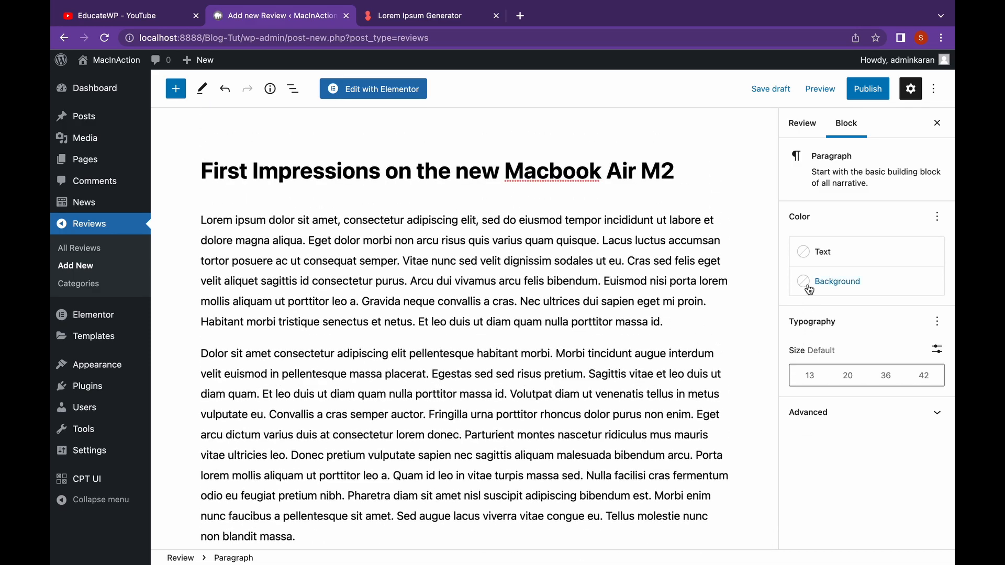
pyautogui.click(803, 123)
pyautogui.scroll(-4, 840, 220)
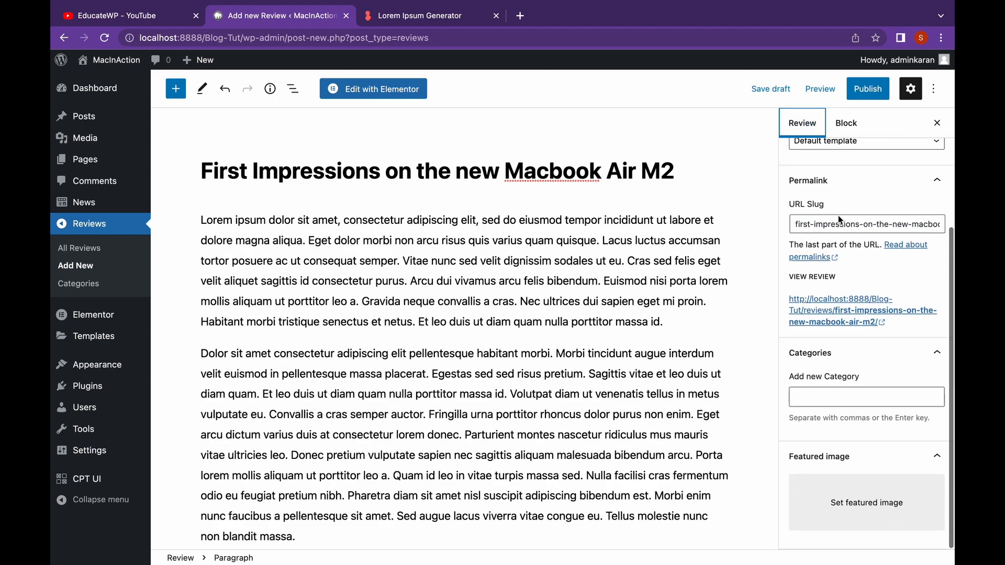
pyautogui.click(854, 502)
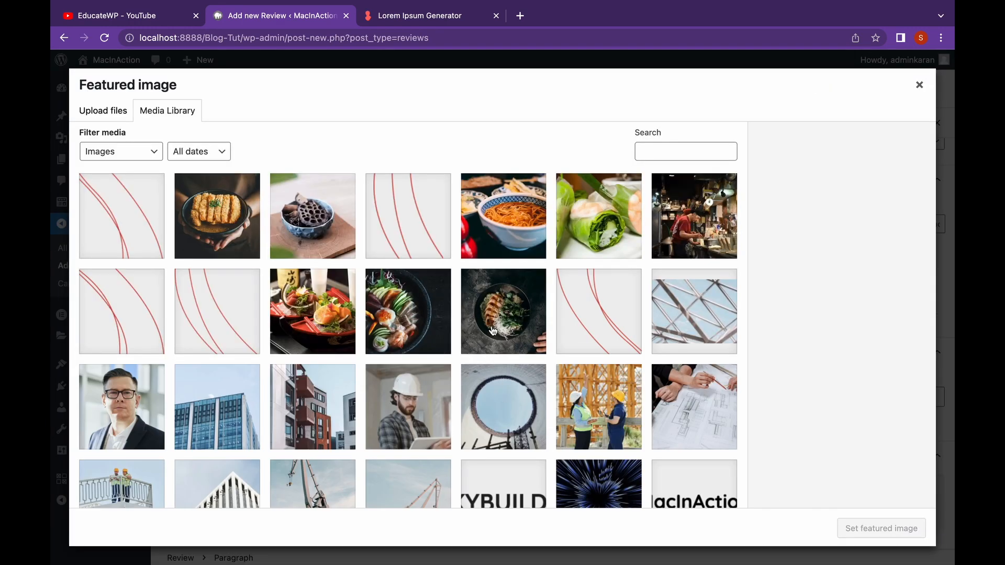
pyautogui.scroll(-5, 492, 330)
pyautogui.click(599, 345)
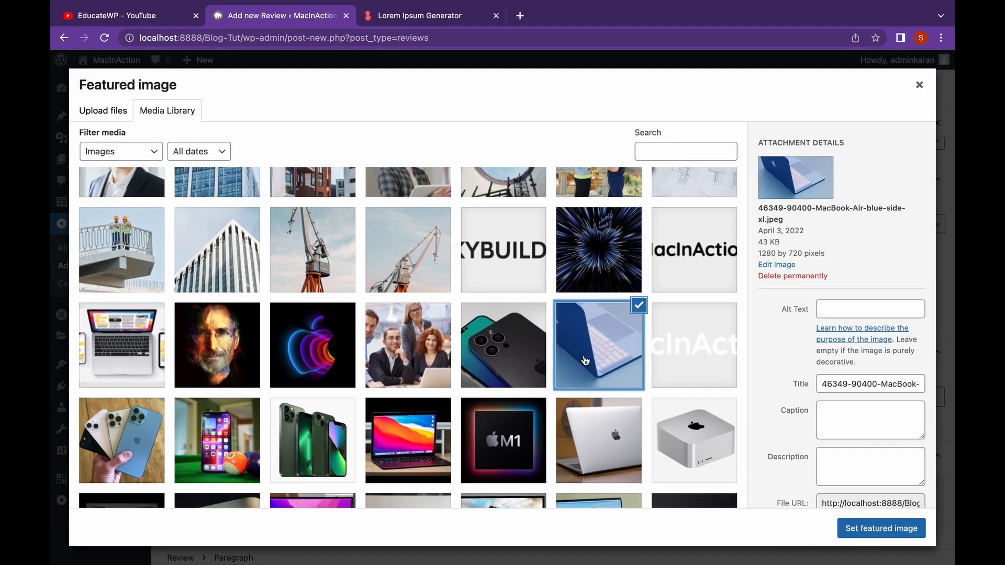
pyautogui.click(851, 529)
pyautogui.scroll(-2, 764, 417)
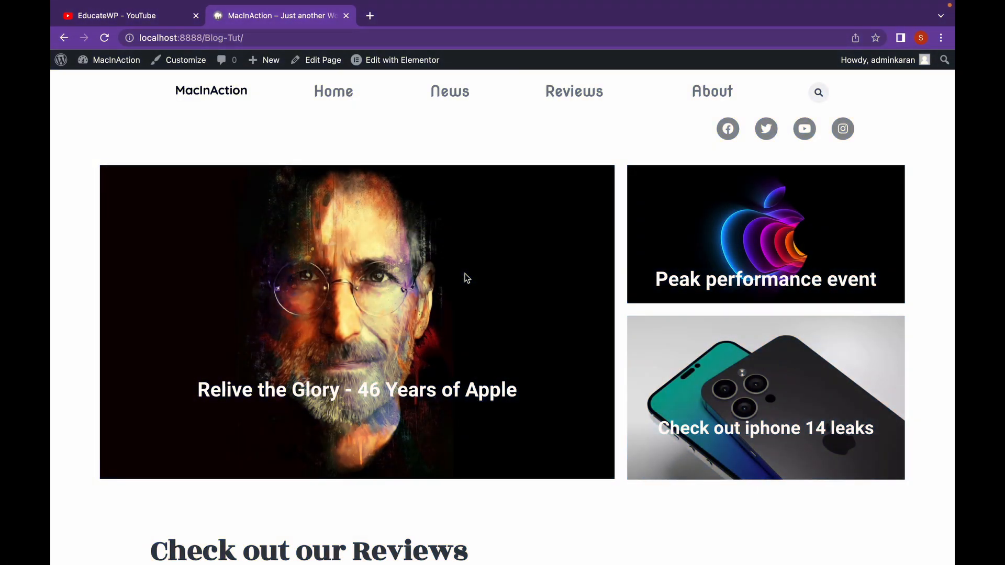
# Go from the live site to the admin dashboard and view the list of all posts
pyautogui.click(115, 71)
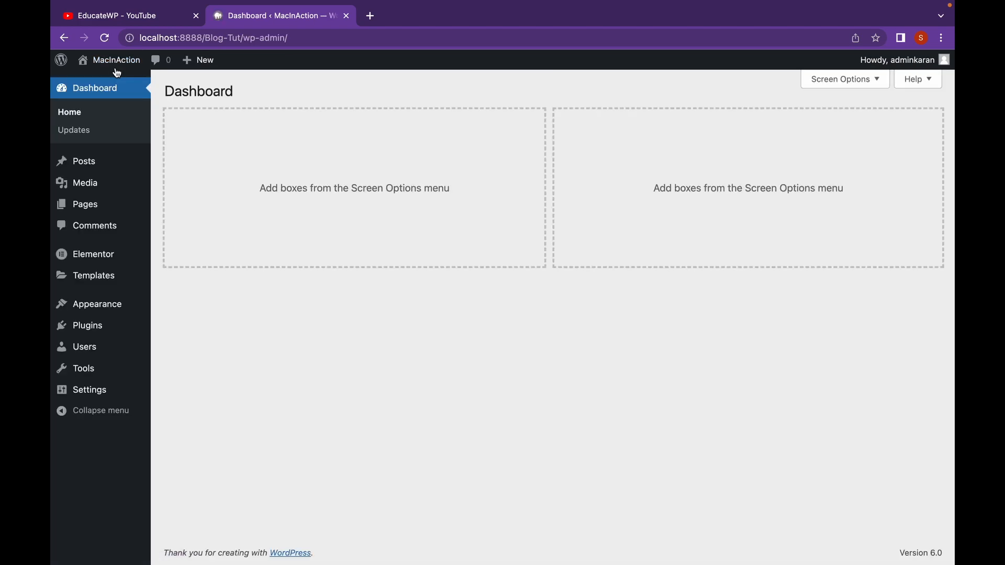
pyautogui.moveTo(134, 166)
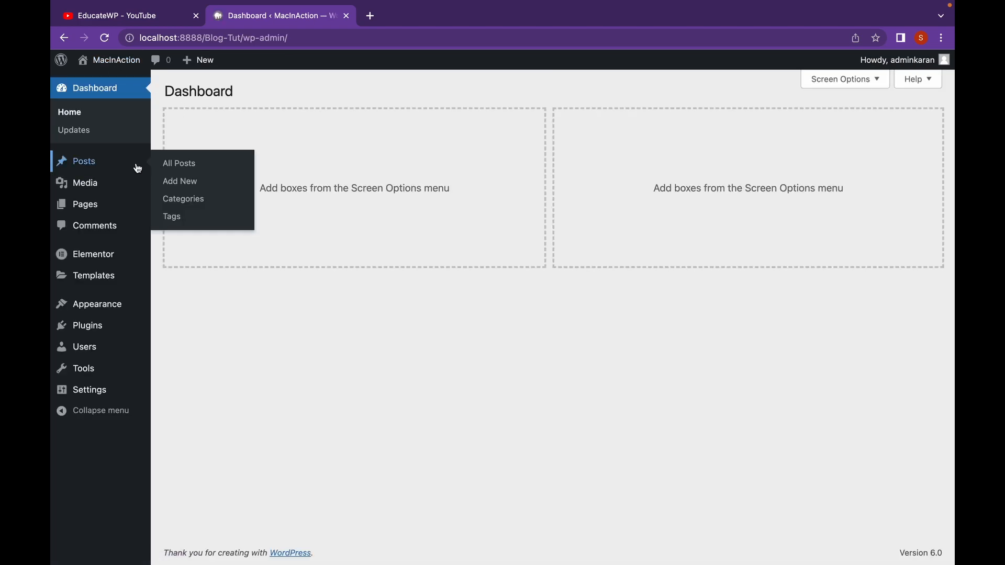
pyautogui.moveTo(139, 208)
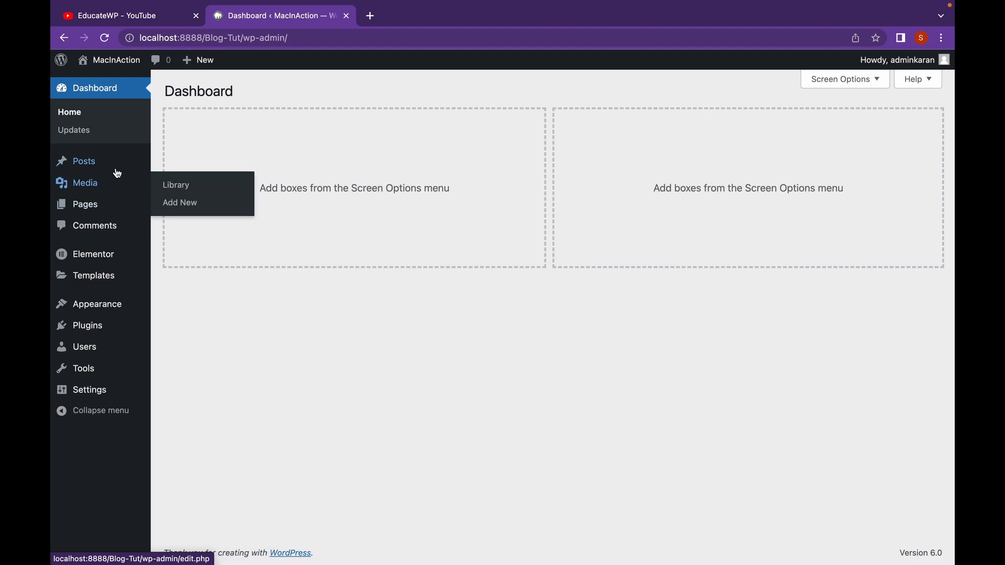
pyautogui.click(57, 163)
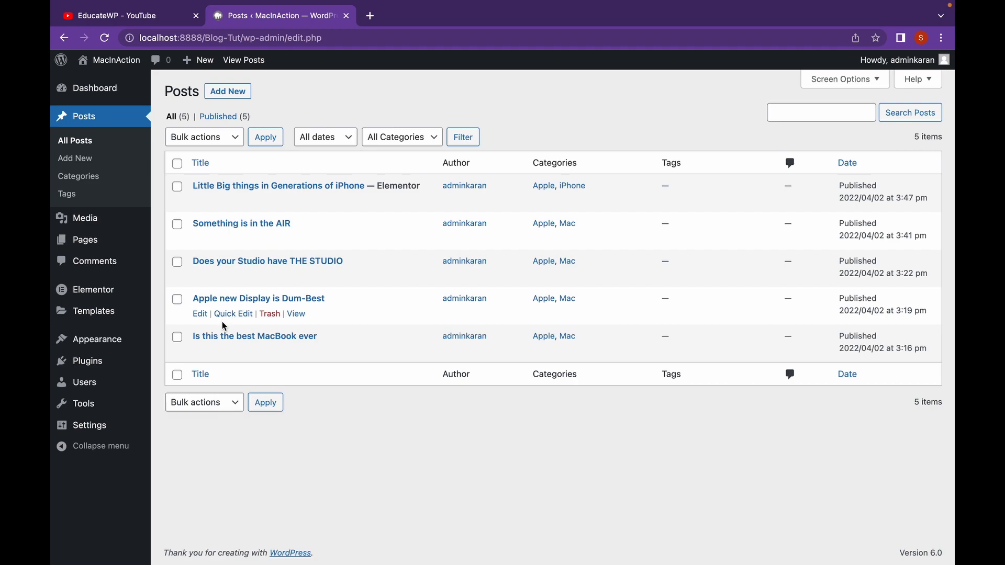
# Find the Custom Post Type UI plugin by searching new plugins for "ui", then install and activate it
pyautogui.click(88, 367)
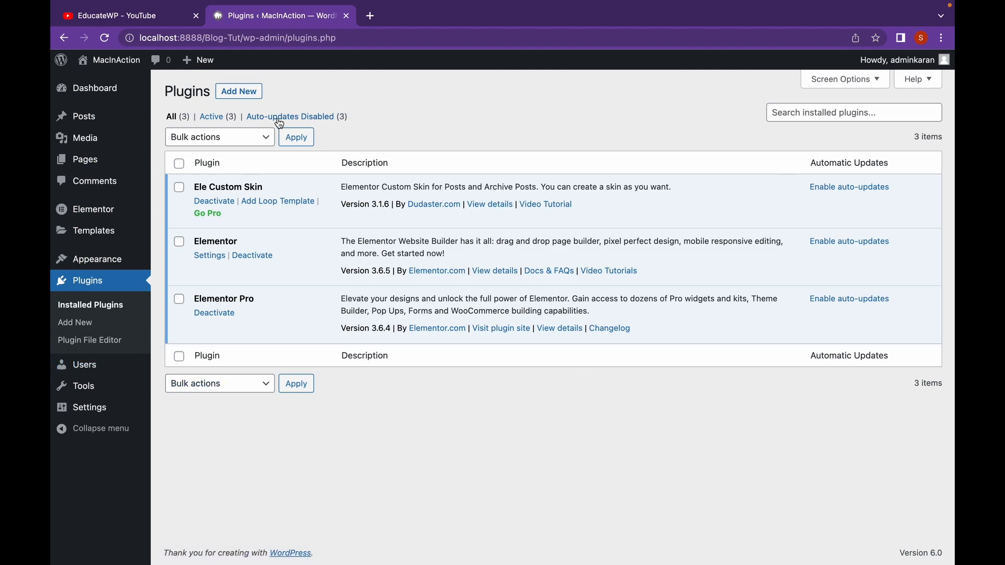
pyautogui.click(255, 96)
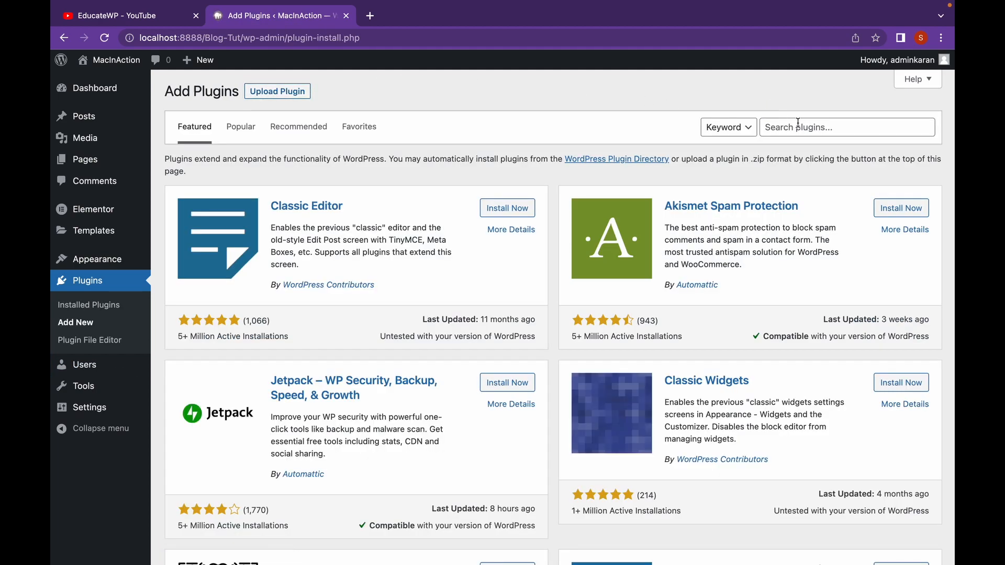
pyautogui.click(798, 125)
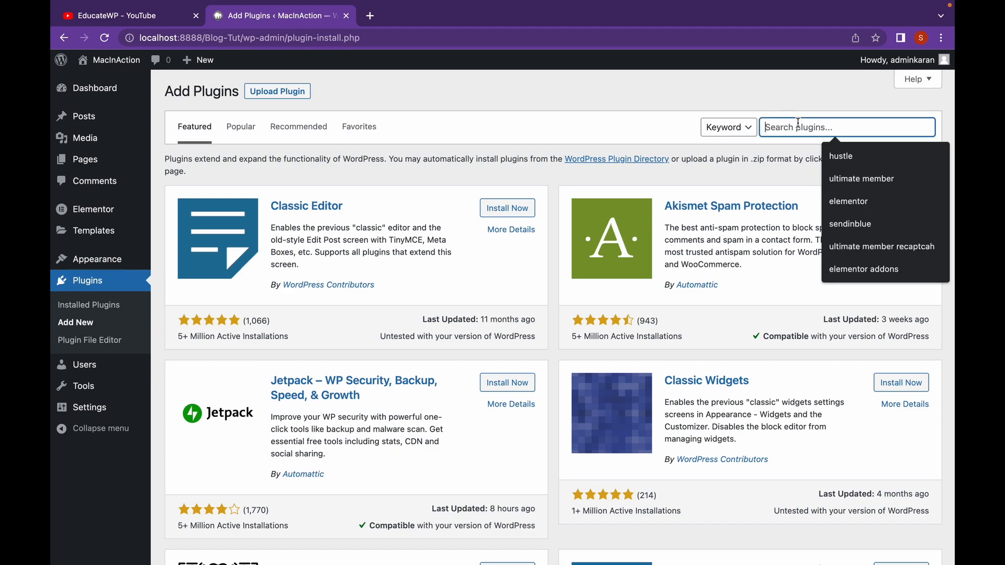
pyautogui.write('ui')
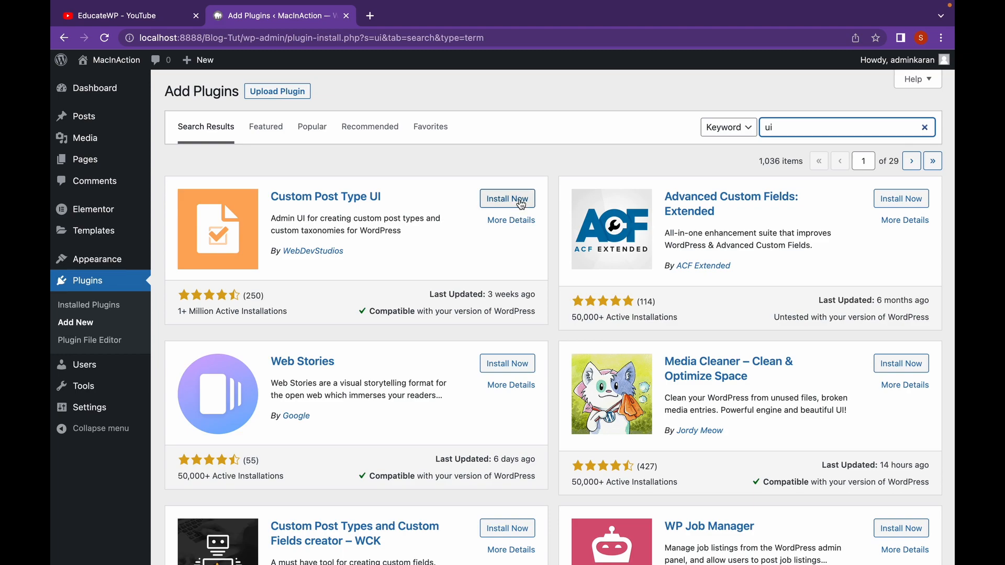
pyautogui.click(519, 202)
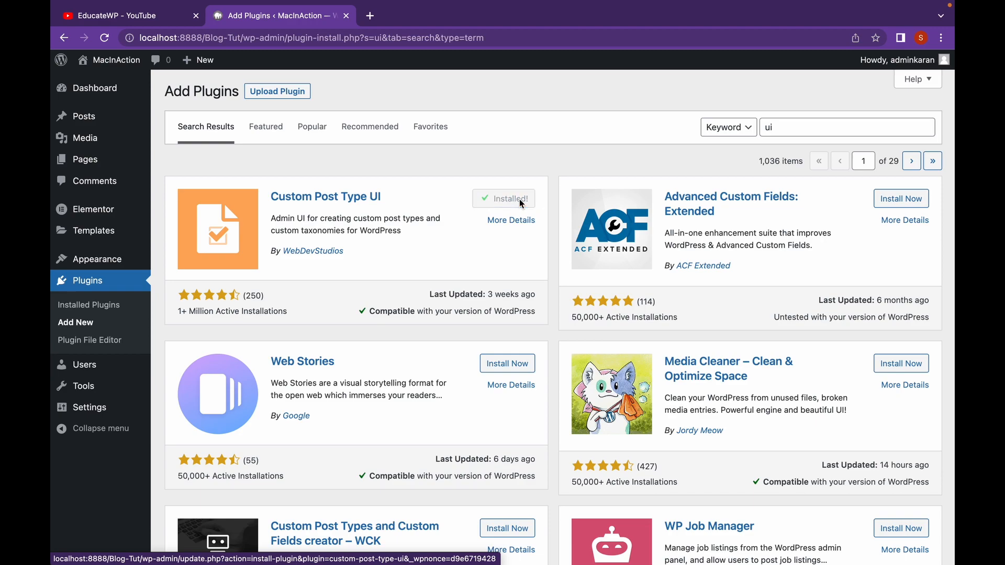
pyautogui.click(521, 202)
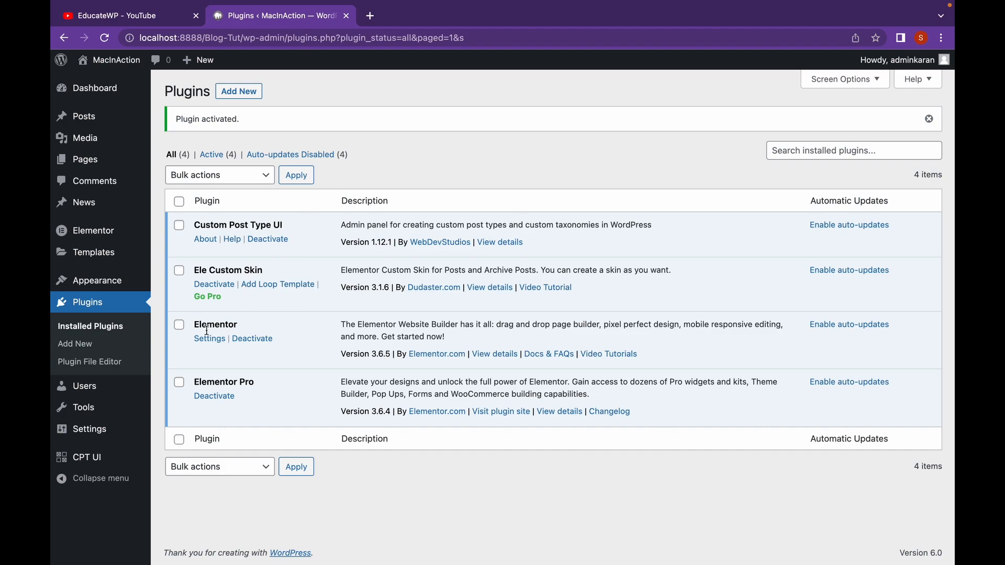
# Start a new custom post type in CPT UI with the slug "reviews"
pyautogui.moveTo(123, 467)
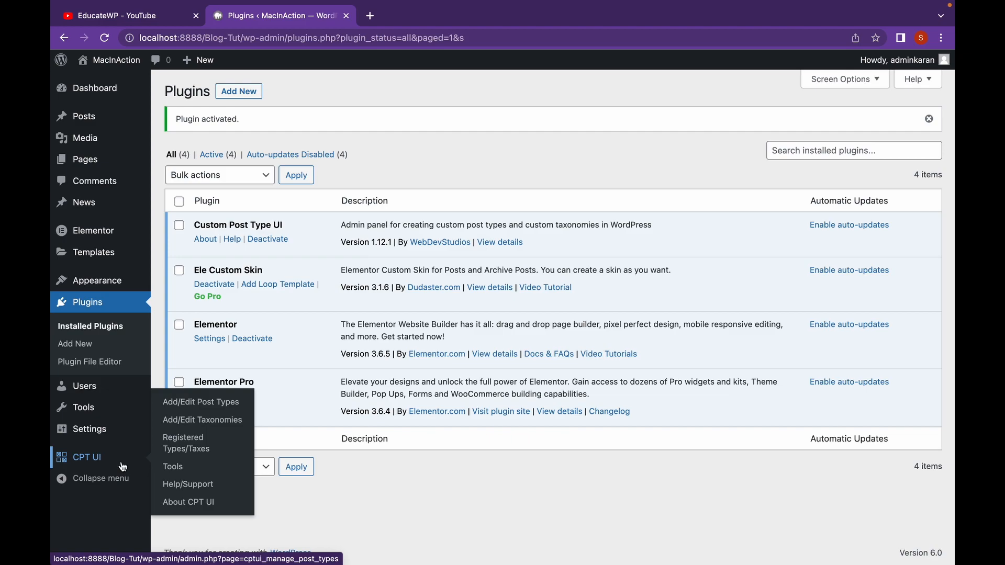
pyautogui.click(187, 406)
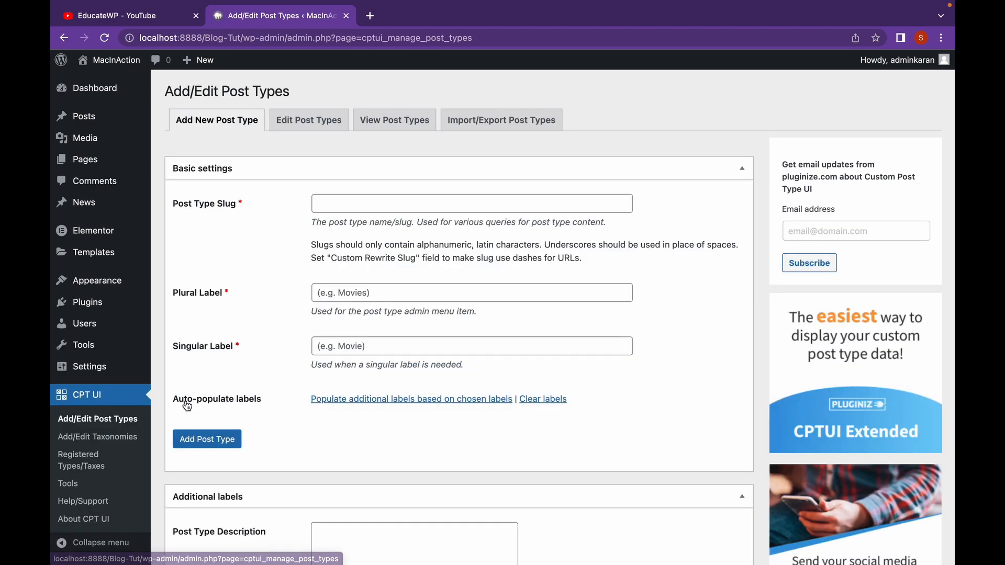
pyautogui.click(389, 202)
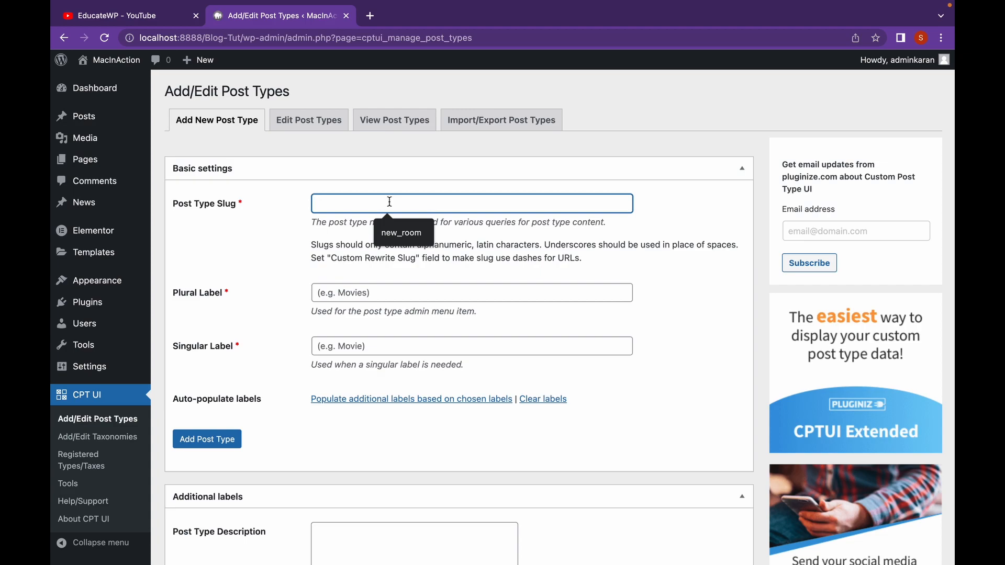
pyautogui.write('re')
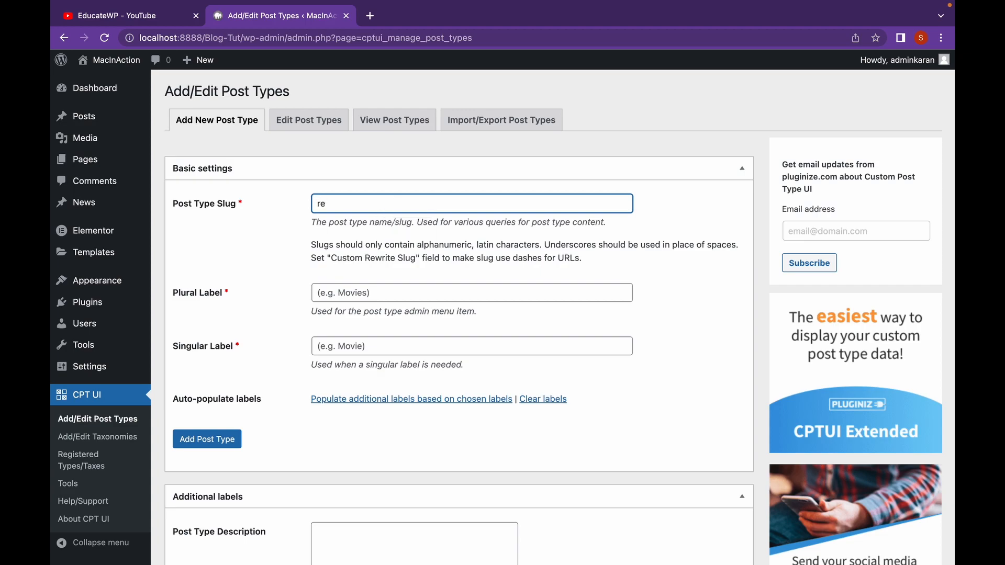
pyautogui.write('views')
# Set the plural label to "Reviews" and the singular label to "Review", and add the post type
pyautogui.click(377, 292)
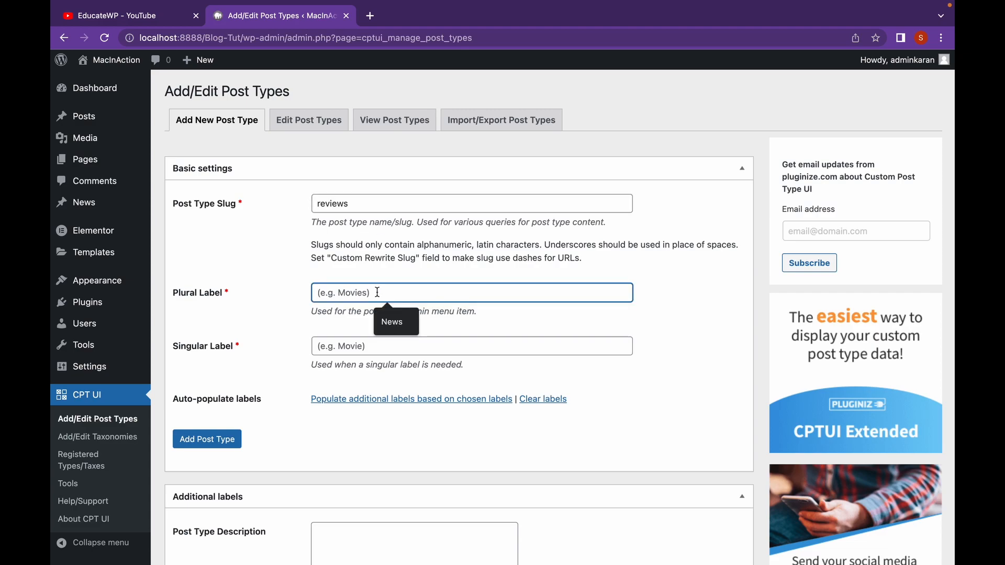
pyautogui.write('Review')
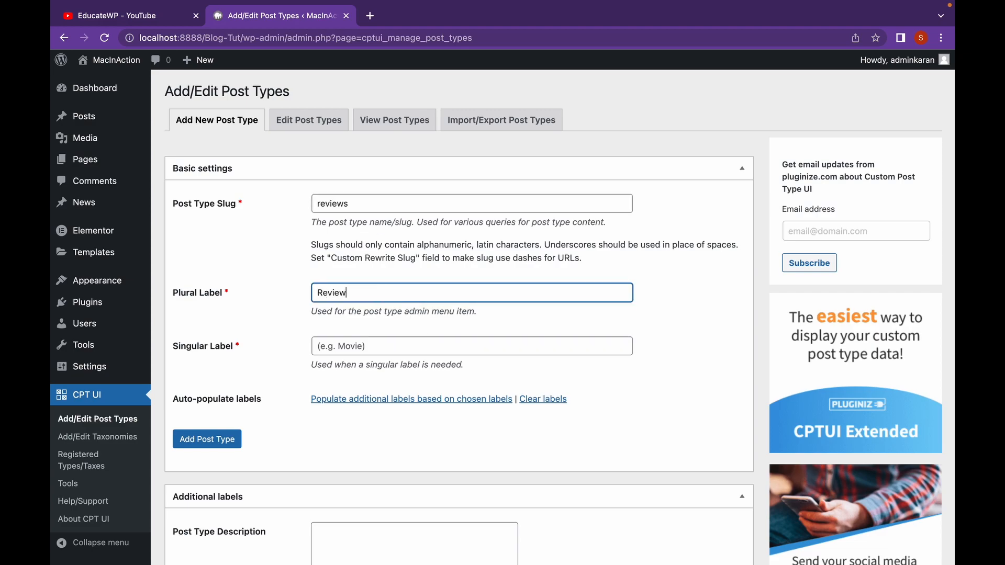
pyautogui.write('s')
pyautogui.click(358, 350)
pyautogui.write('Review')
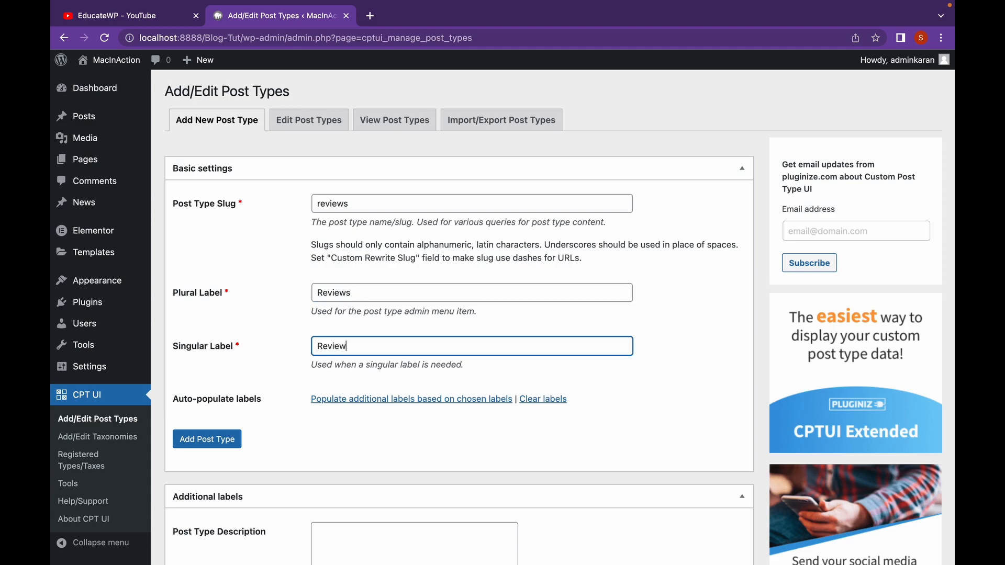
pyautogui.scroll(-1, 553, 318)
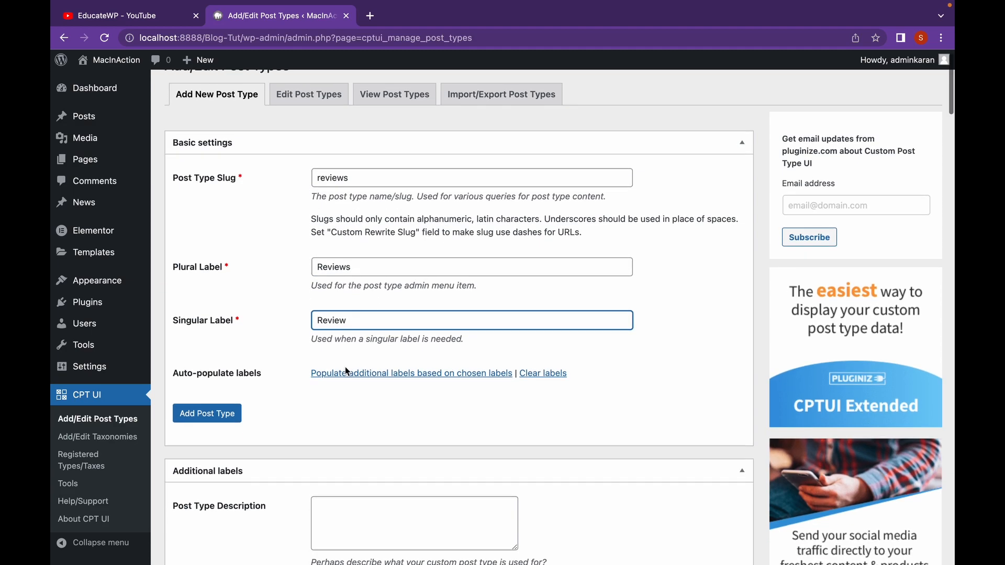
pyautogui.click(229, 419)
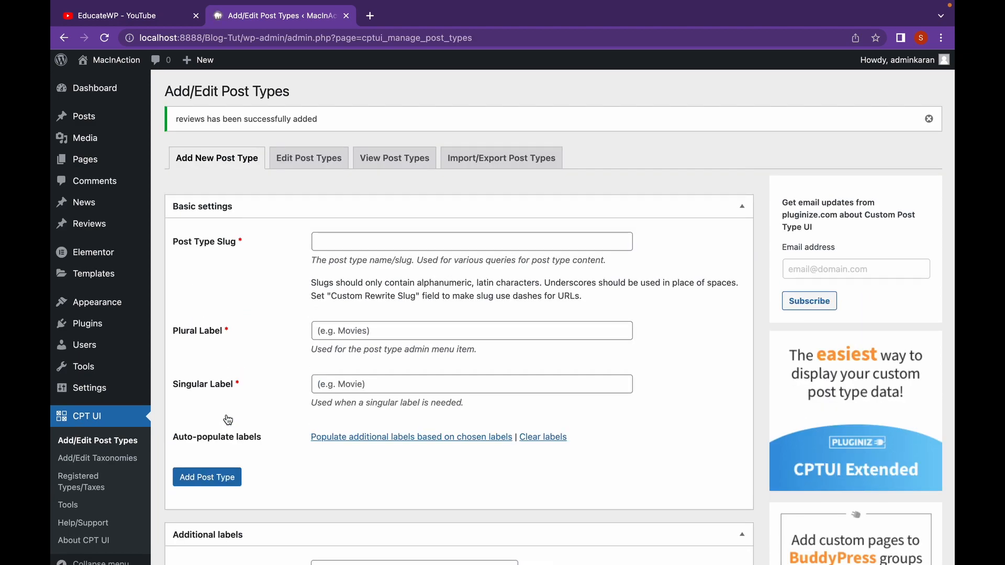
pyautogui.moveTo(132, 234)
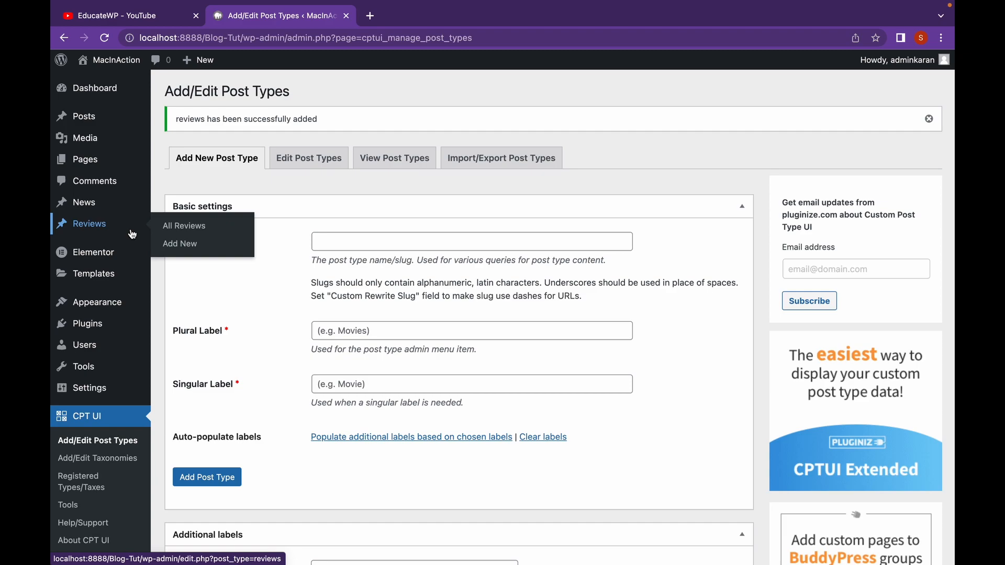
# View the empty Reviews list and open the editor for a new review
pyautogui.moveTo(122, 202)
pyautogui.click(116, 224)
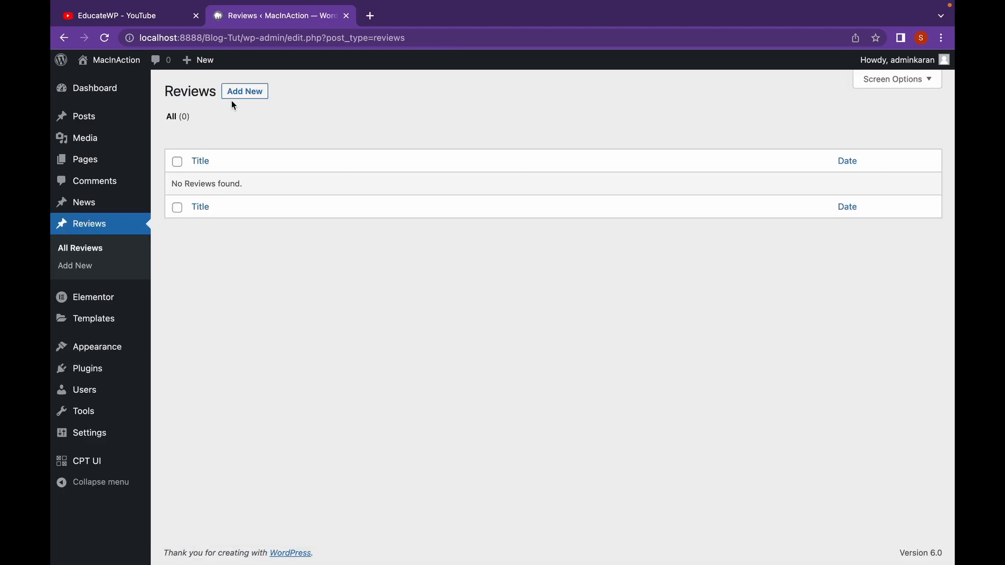
pyautogui.click(240, 93)
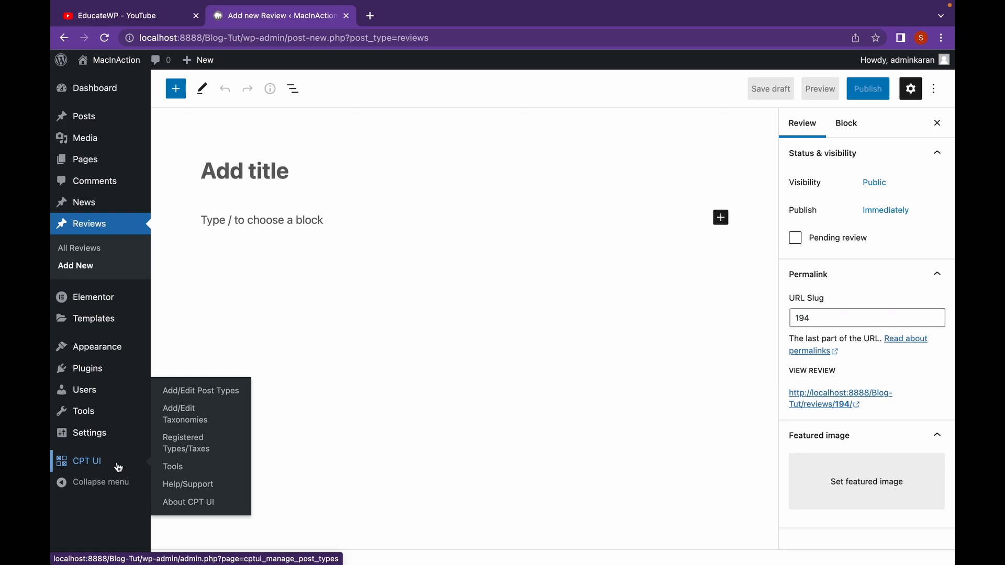
# Start a new taxonomy in CPT UI with the slug "r_categories"
pyautogui.click(203, 414)
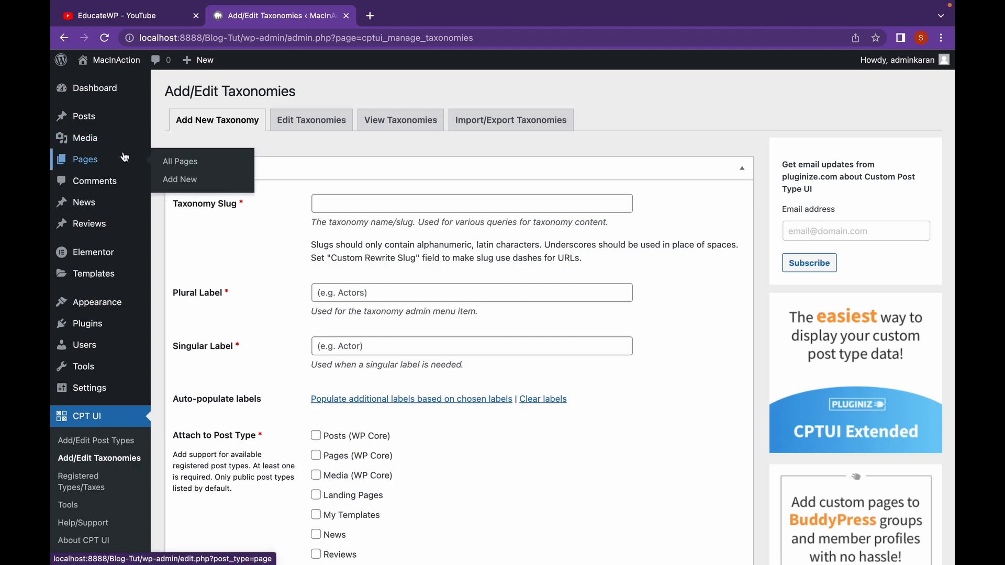
pyautogui.moveTo(120, 115)
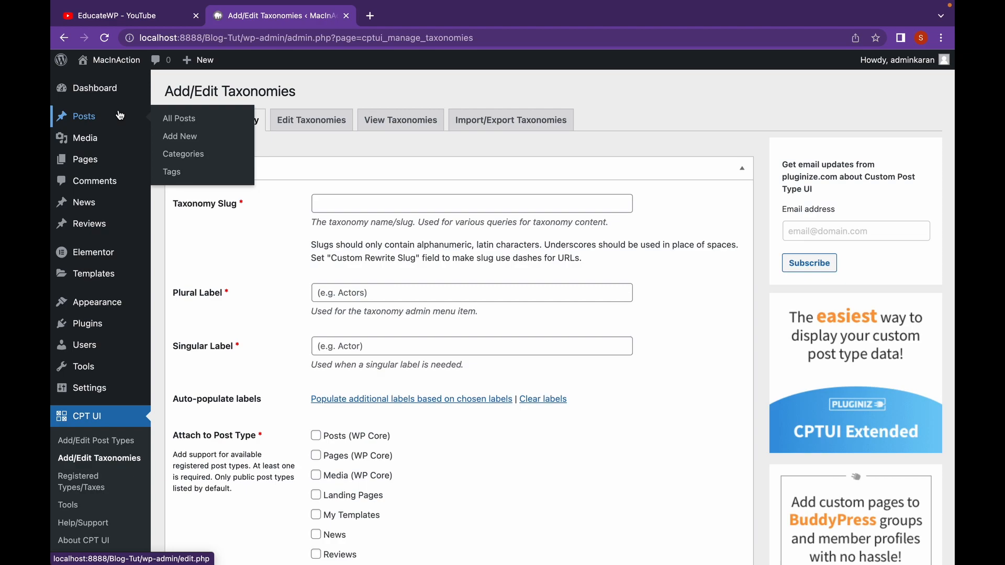
pyautogui.moveTo(134, 232)
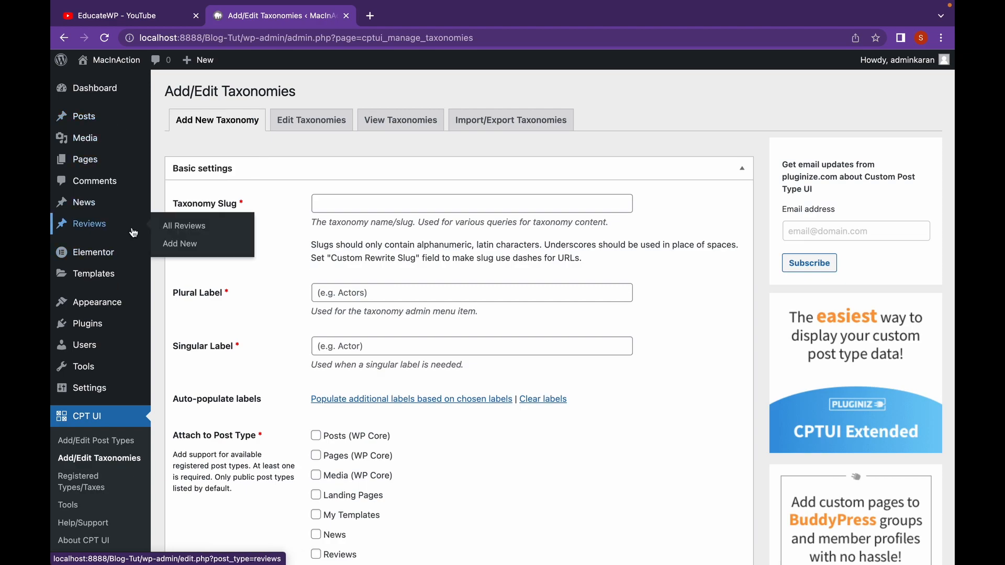
pyautogui.click(336, 210)
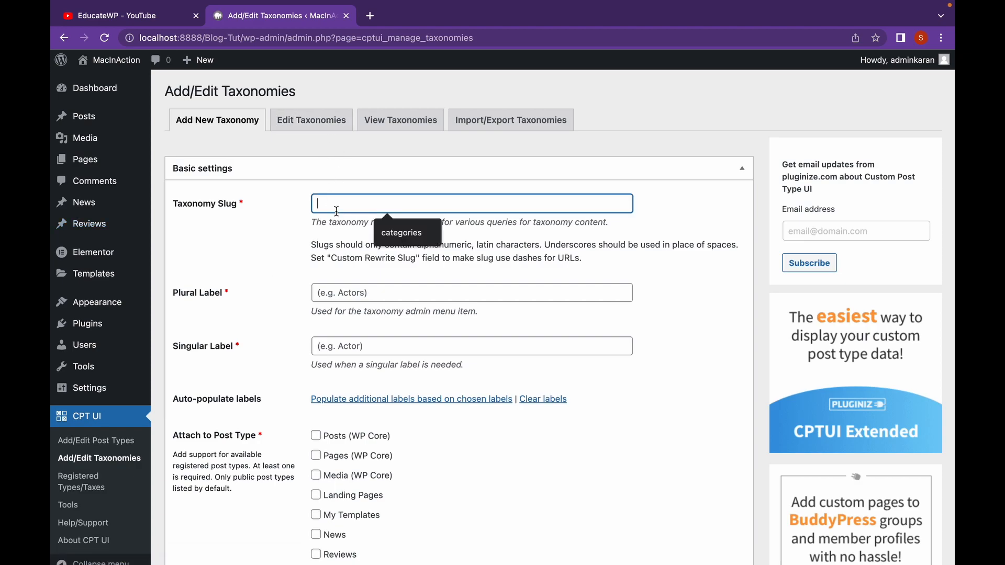
pyautogui.click(431, 234)
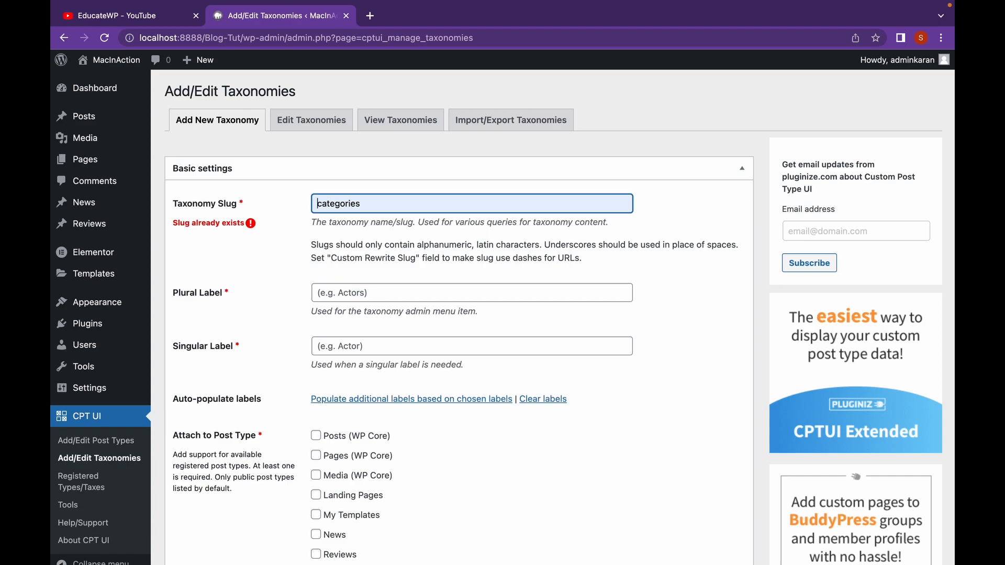
pyautogui.click(317, 203)
pyautogui.write('r_')
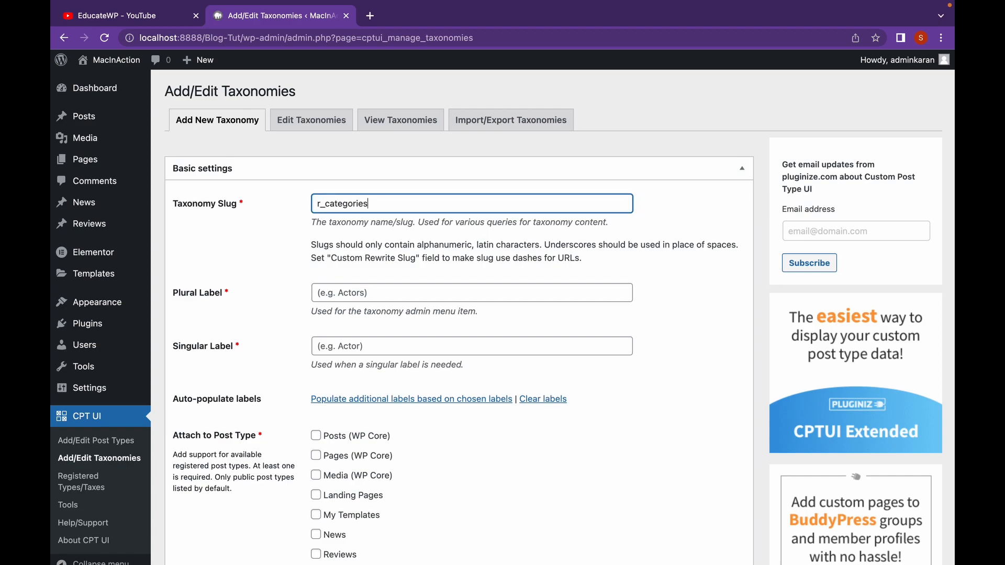
# Set the taxonomy's plural label to "Categories" and its singular label to "Category"
pyautogui.click(345, 295)
pyautogui.click(403, 322)
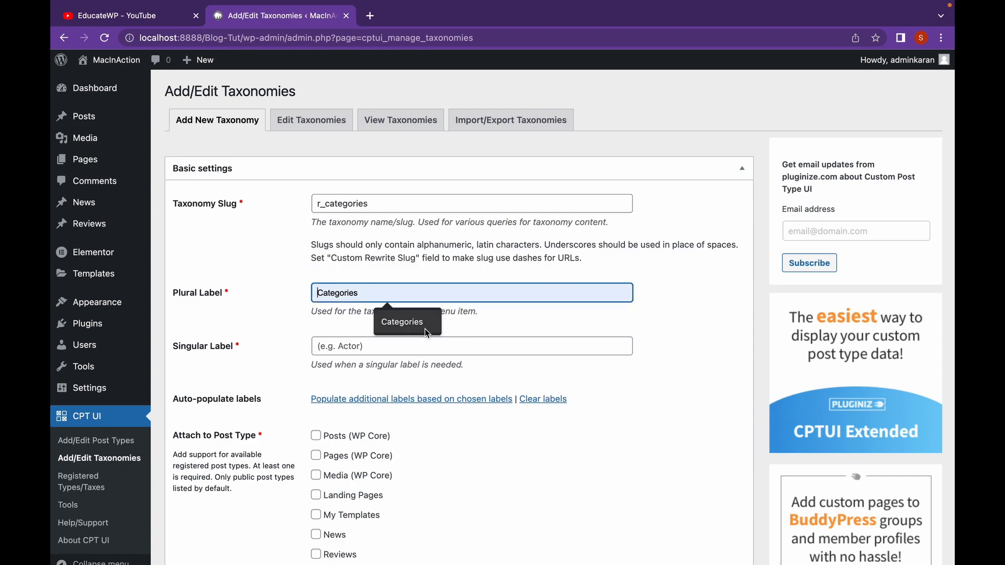
pyautogui.click(412, 347)
pyautogui.click(406, 376)
pyautogui.click(407, 380)
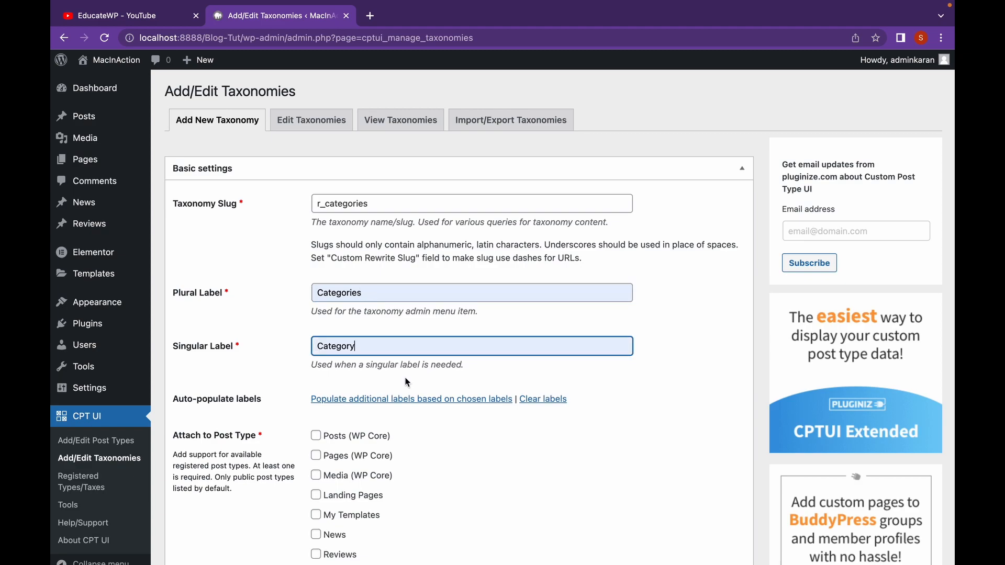
# Attach the new taxonomy to the Reviews post type and add it
pyautogui.scroll(-2, 488, 376)
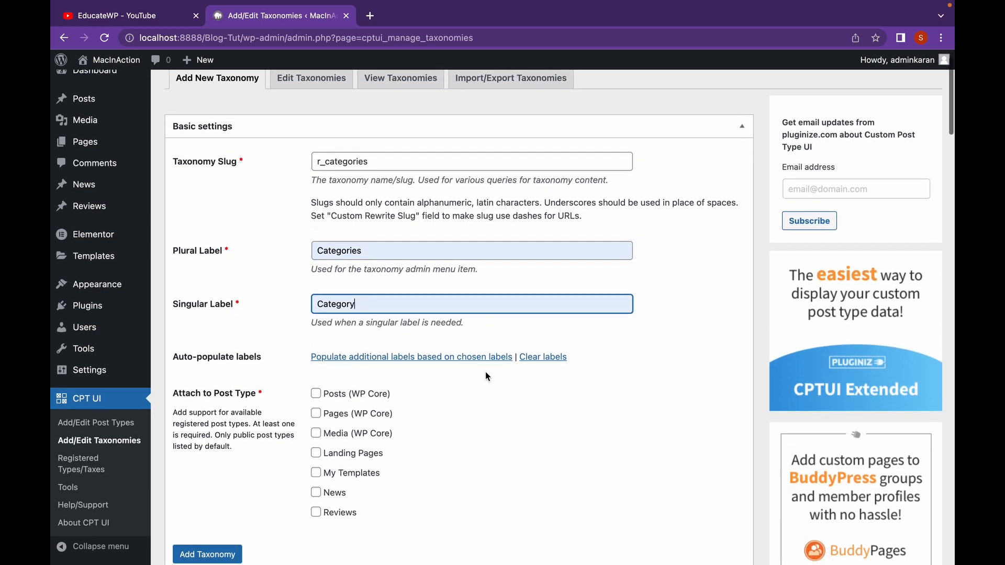
pyautogui.scroll(-1, 433, 467)
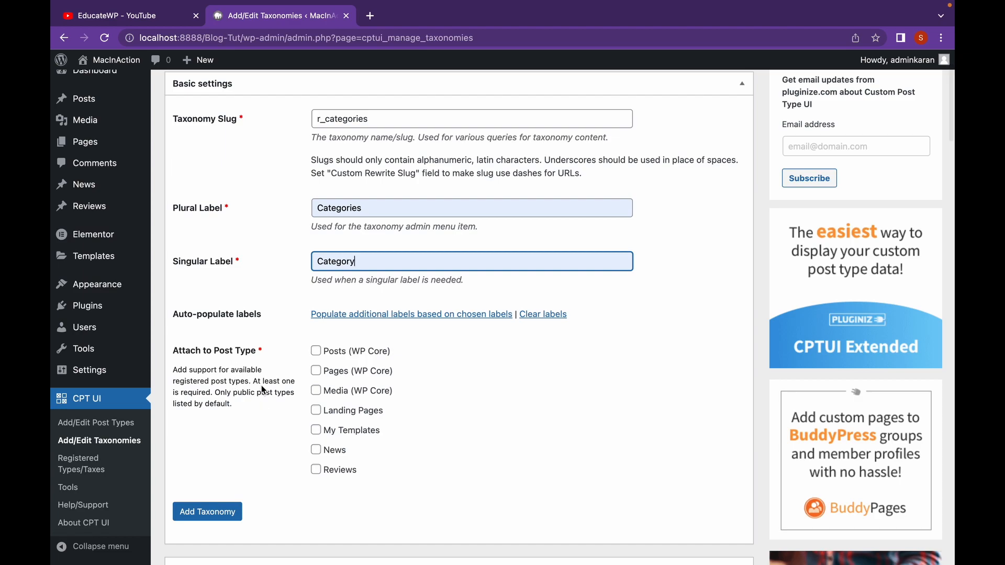
pyautogui.click(318, 471)
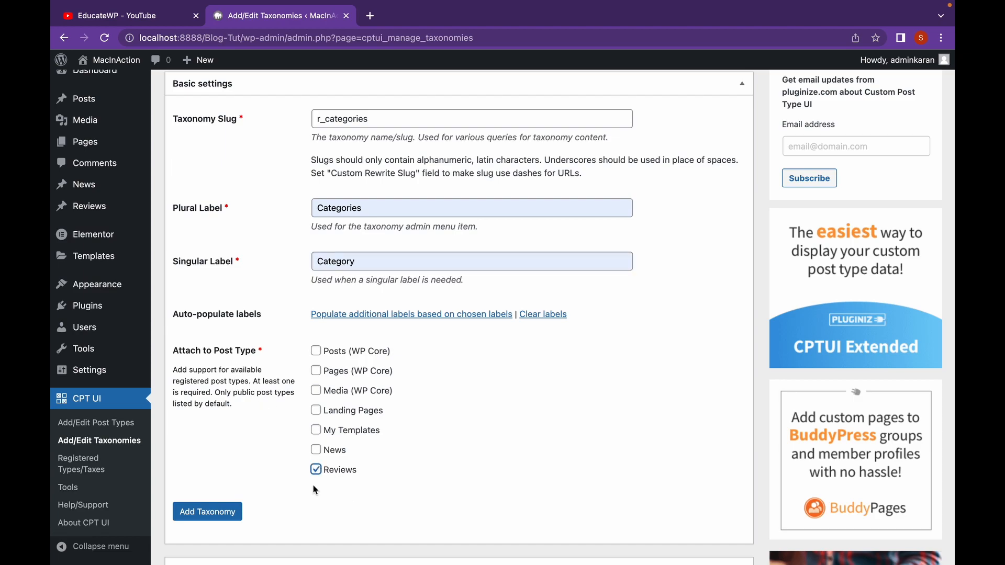
pyautogui.click(218, 512)
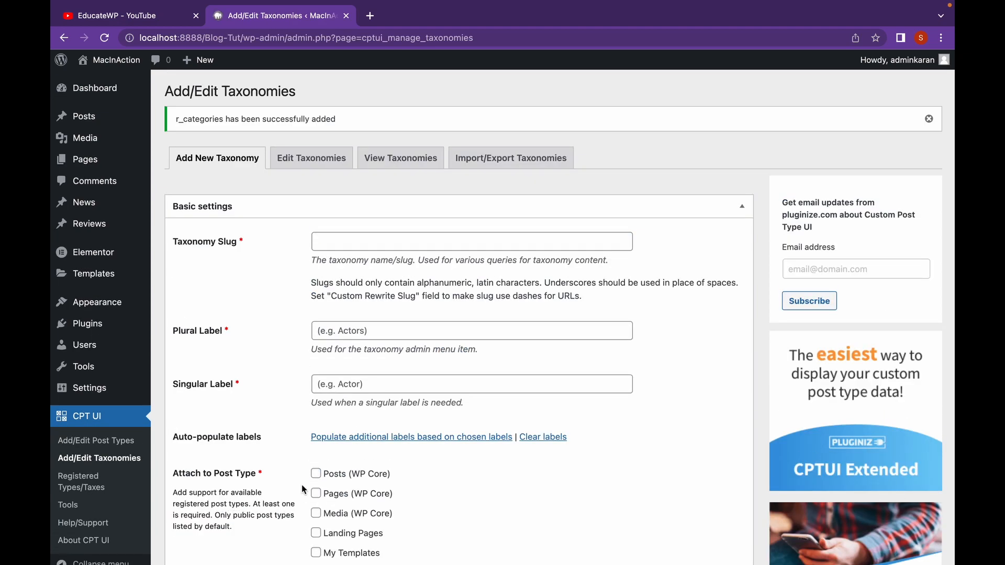
# Look over the existing taxonomy's edit form and the content types registered with Custom Post Type UI
pyautogui.click(333, 164)
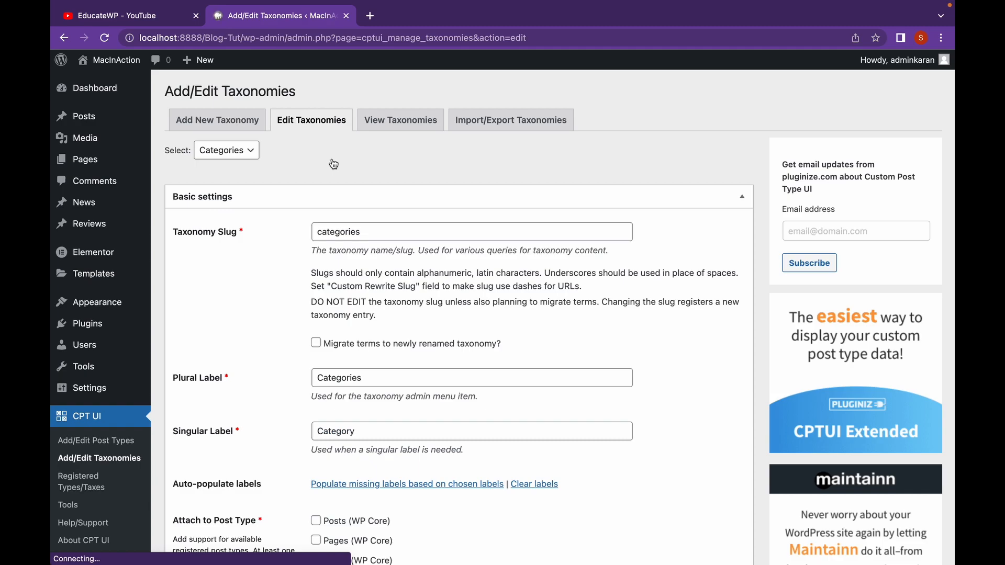
pyautogui.click(396, 123)
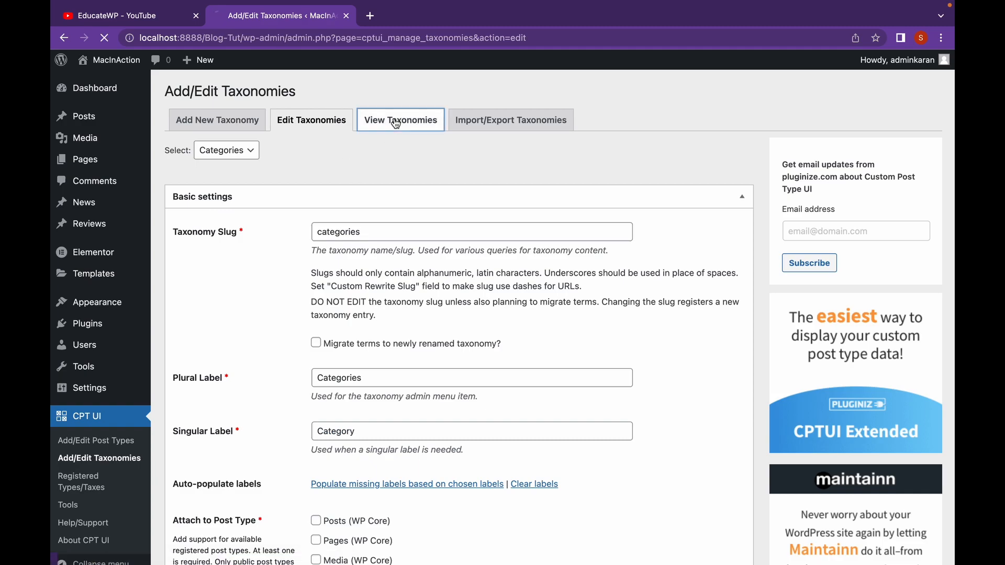
pyautogui.scroll(2, 400, 231)
pyautogui.scroll(15, 400, 231)
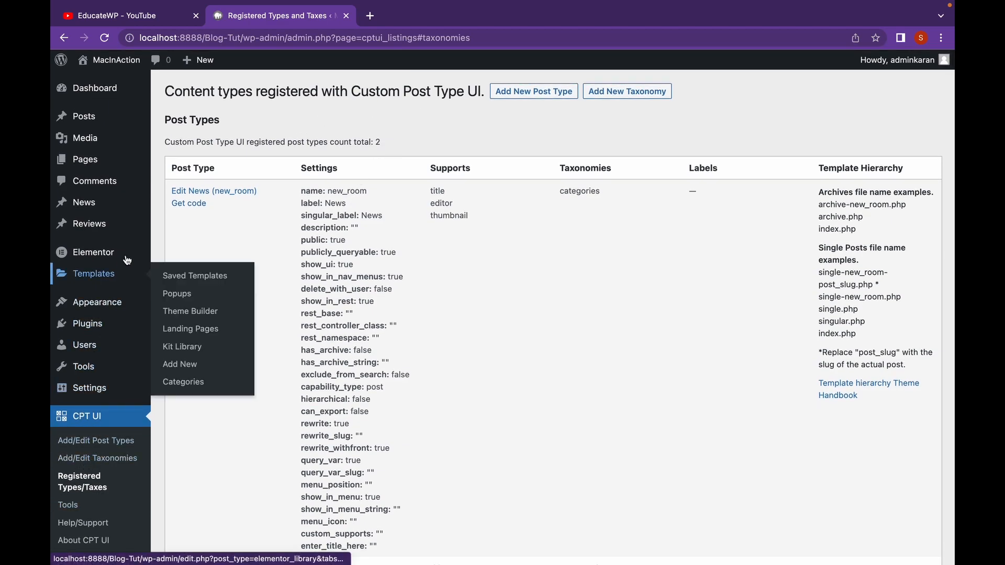
# Open a new review from the Reviews list and expand its Categories settings to examine them
pyautogui.moveTo(127, 222)
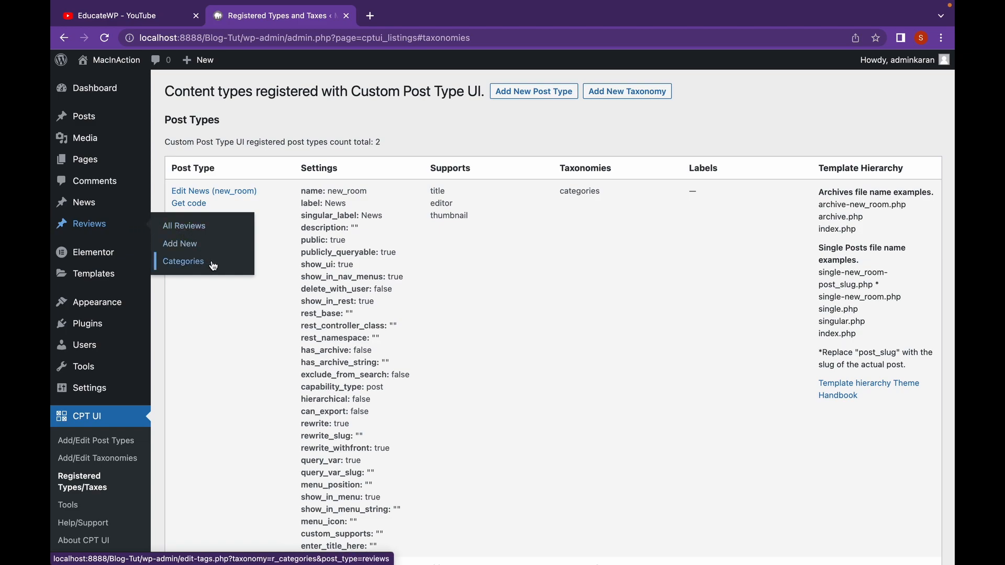
pyautogui.click(113, 232)
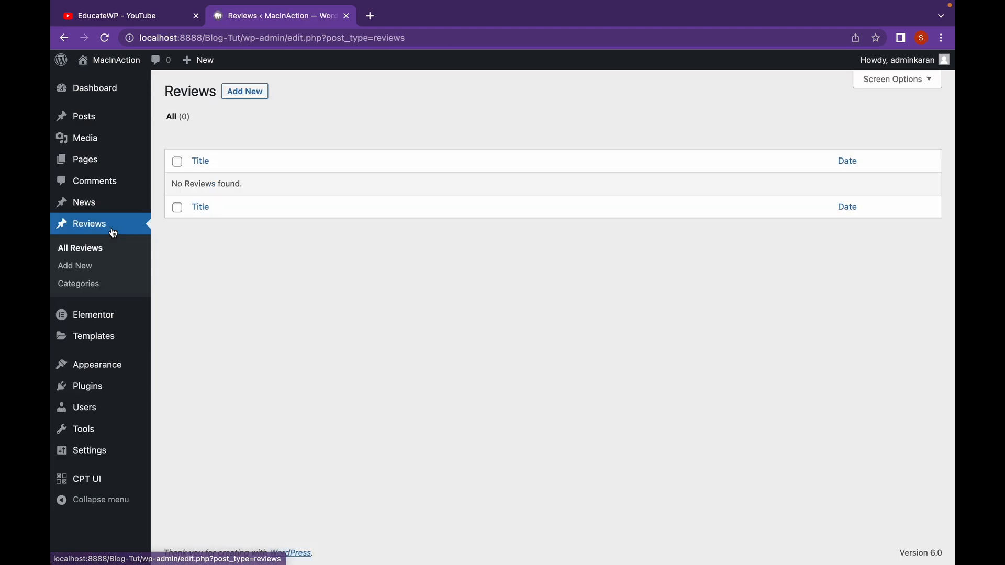
pyautogui.click(255, 100)
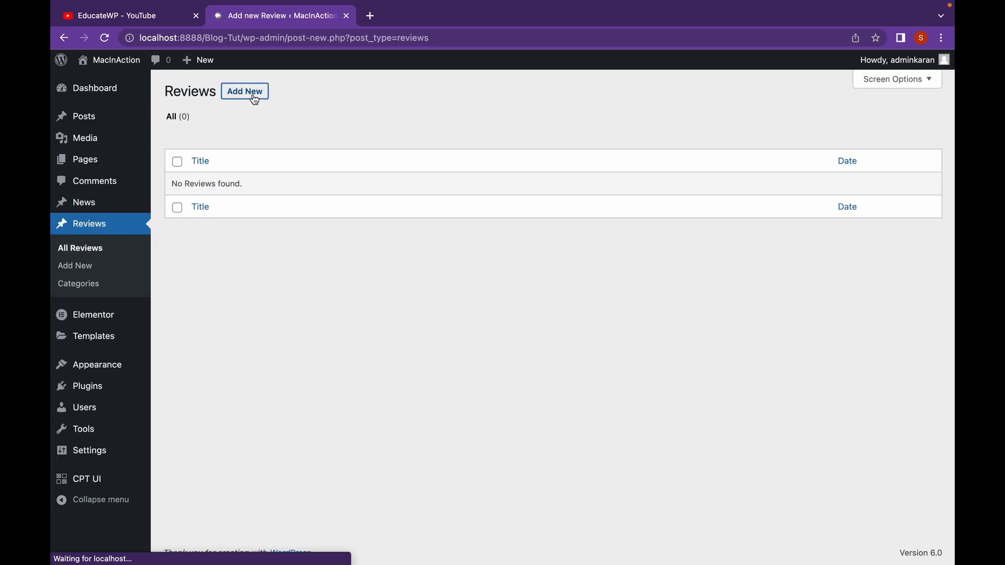
pyautogui.scroll(-1, 829, 314)
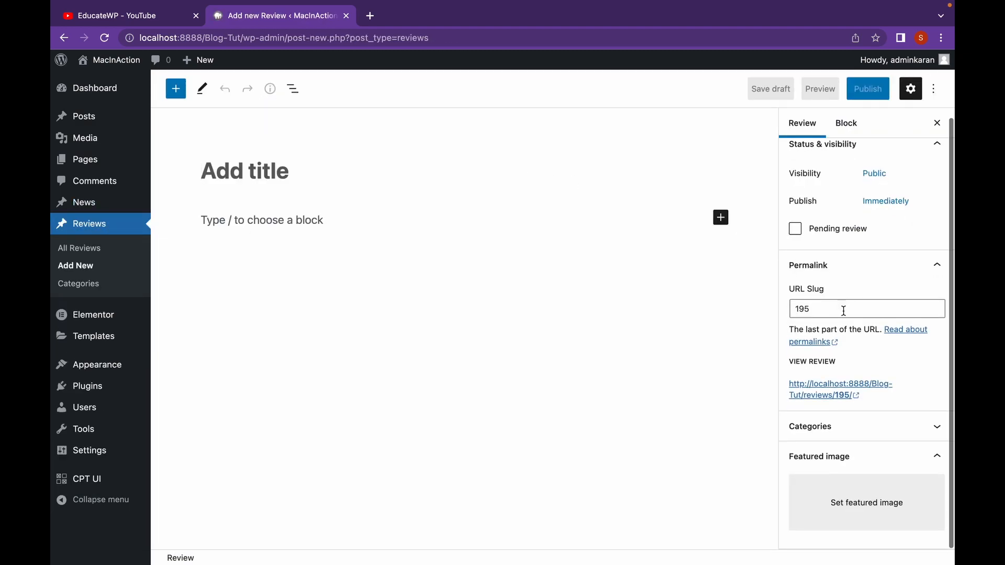
pyautogui.click(829, 428)
pyautogui.scroll(-2, 855, 450)
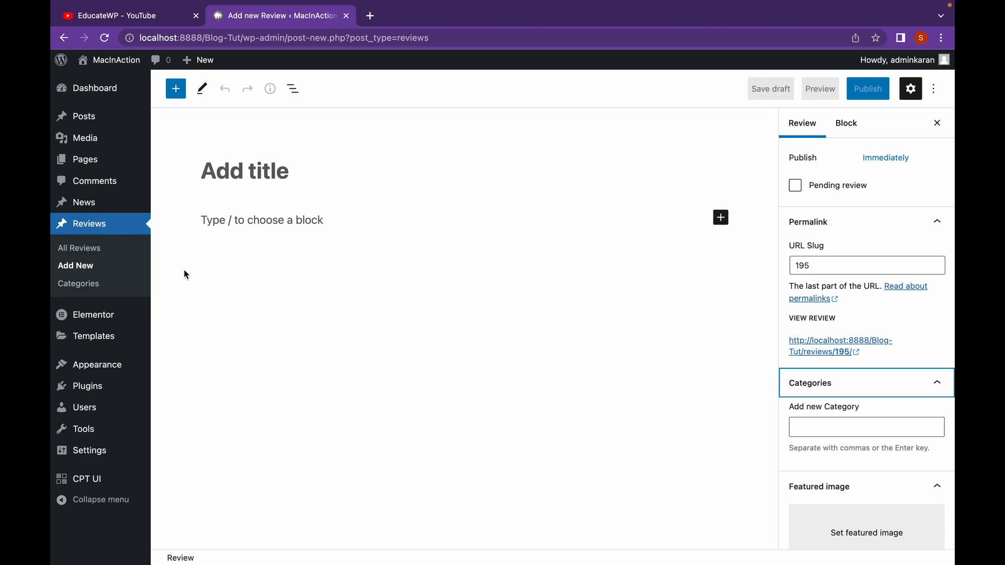
# Enable Elementor for the Reviews post type, save the settings, and open a new review to check the editor
pyautogui.click(119, 317)
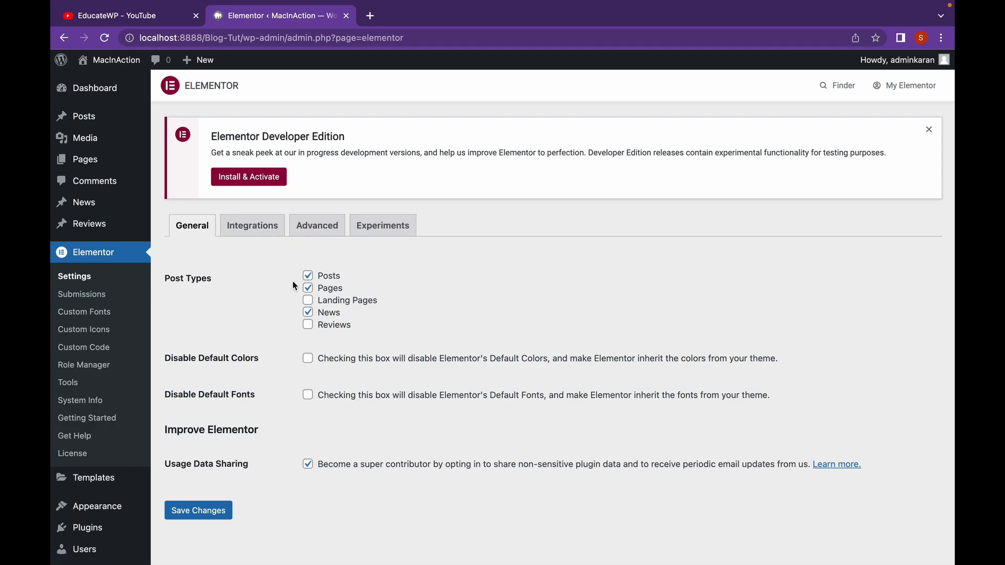
pyautogui.click(309, 325)
pyautogui.click(213, 520)
pyautogui.click(118, 234)
pyautogui.click(244, 92)
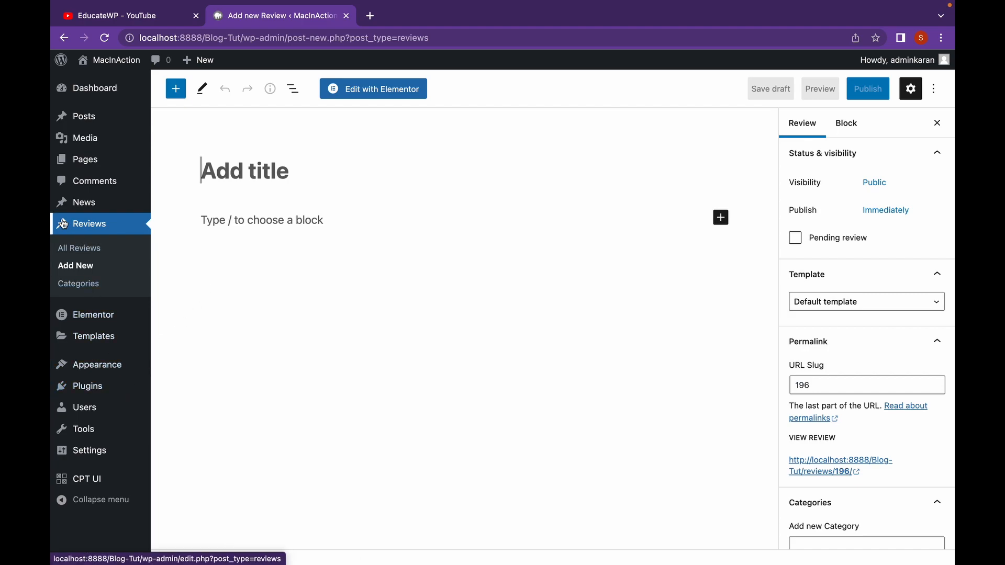
# Search new plugins for "dashicon", then install and activate Dashicons + Custom Post Types
pyautogui.moveTo(70, 207)
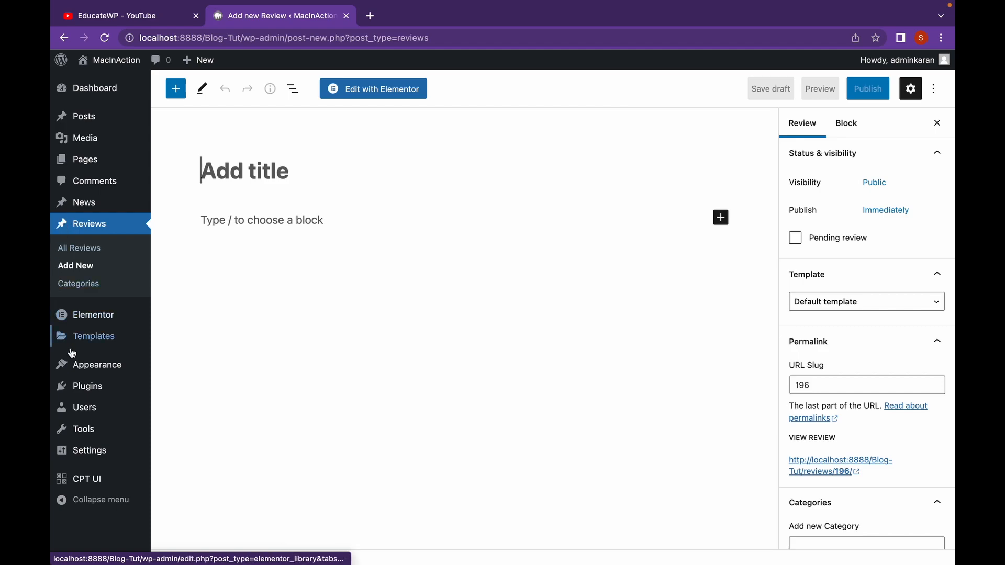
pyautogui.moveTo(112, 411)
pyautogui.moveTo(104, 387)
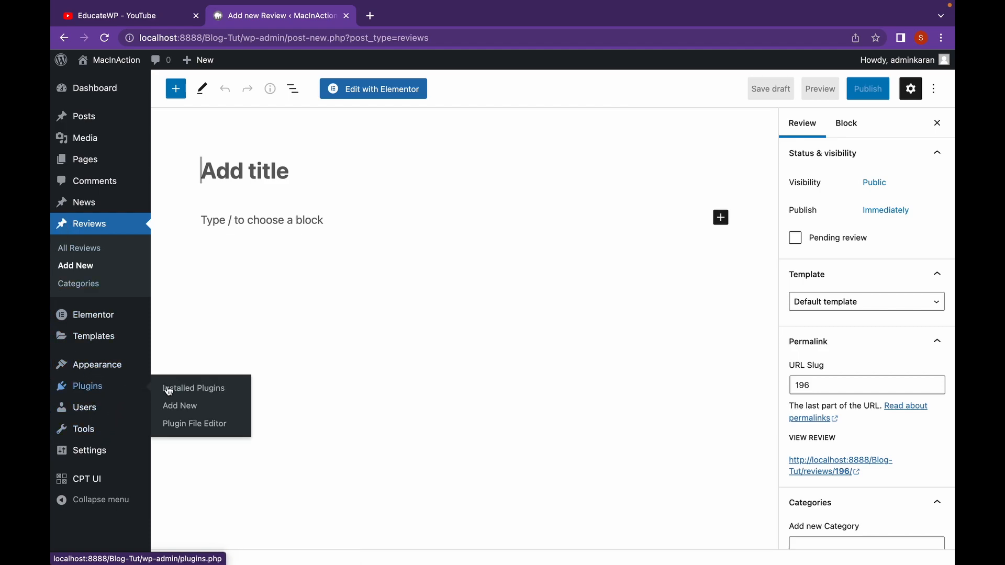
pyautogui.click(178, 404)
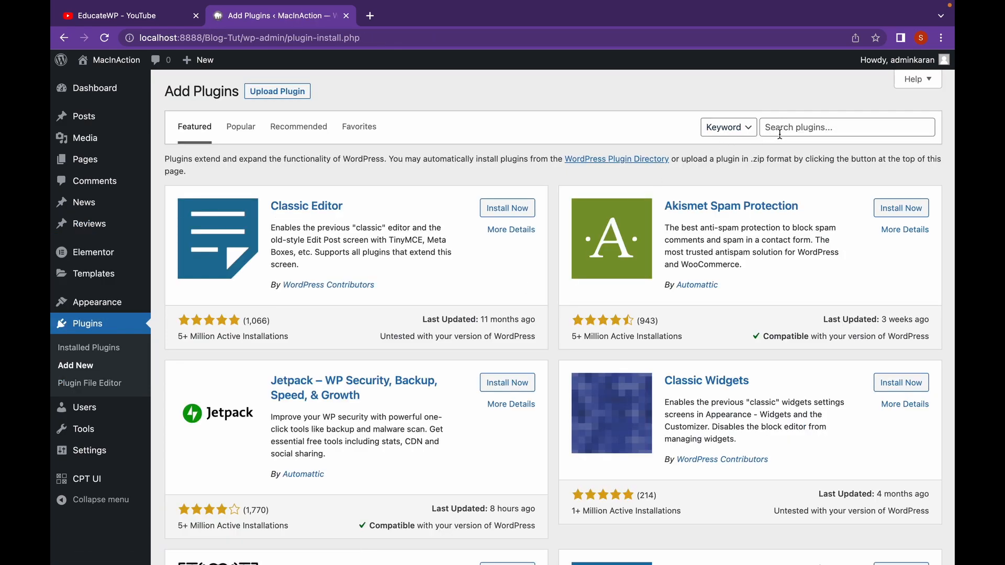
pyautogui.click(784, 131)
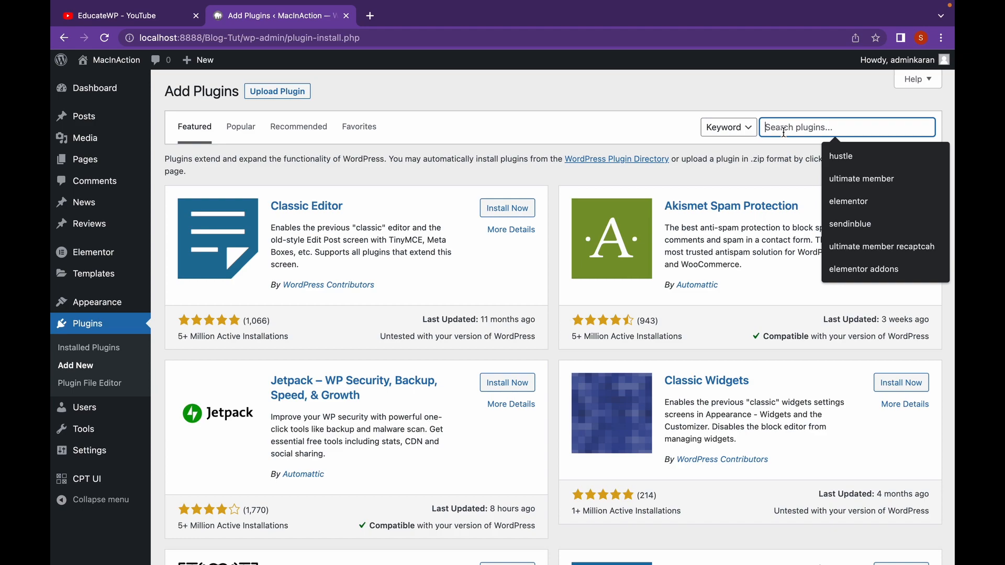
pyautogui.write('dashicon')
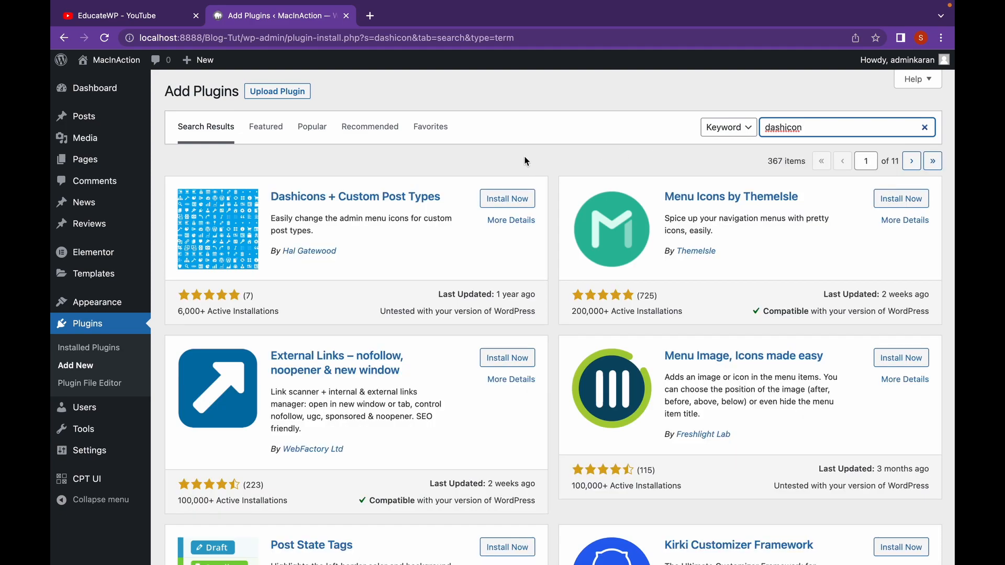
pyautogui.click(512, 202)
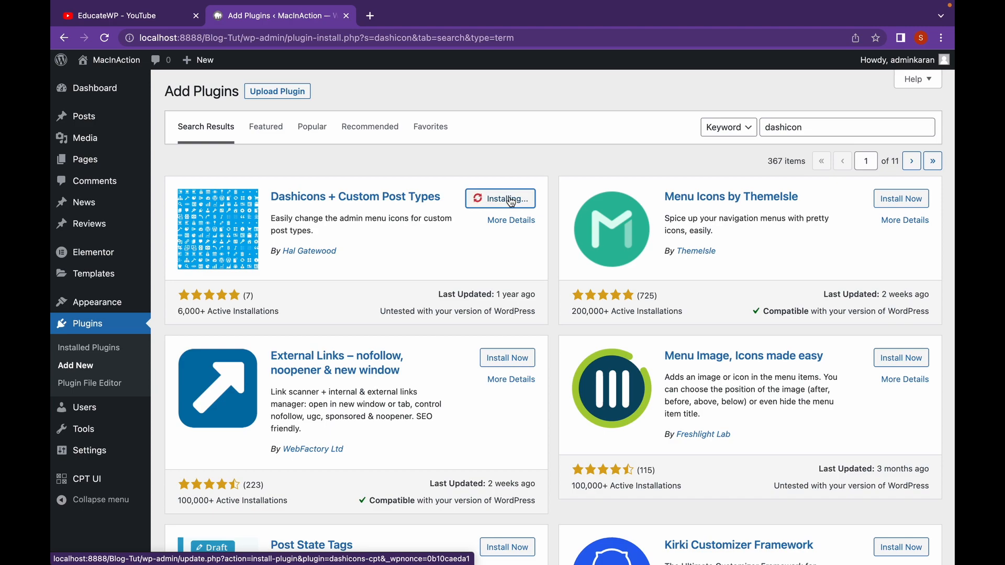
pyautogui.click(513, 201)
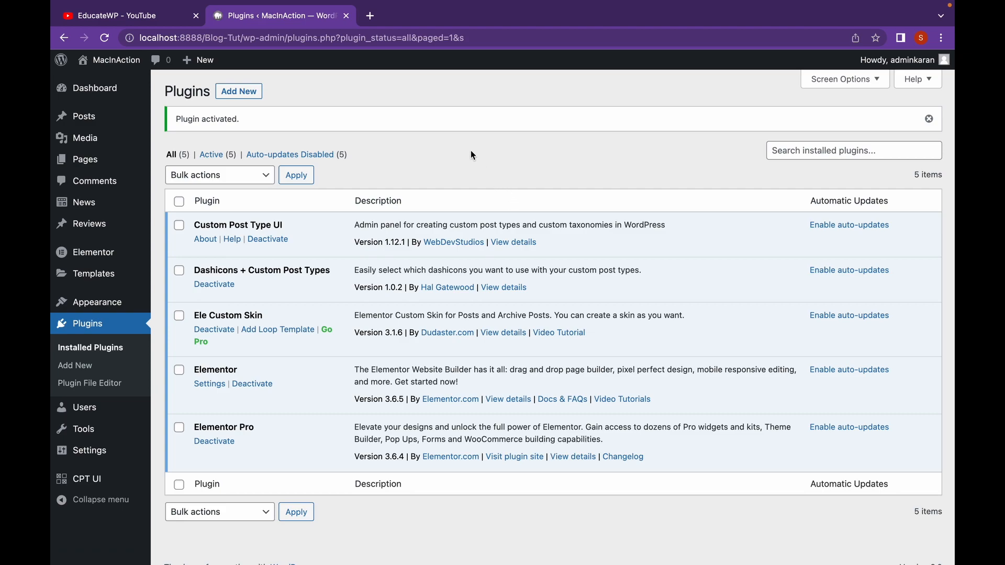
# In the Dashicons + CPT settings, assign the circled left-arrow icon to the Reviews post type and check the admin menu
pyautogui.moveTo(130, 457)
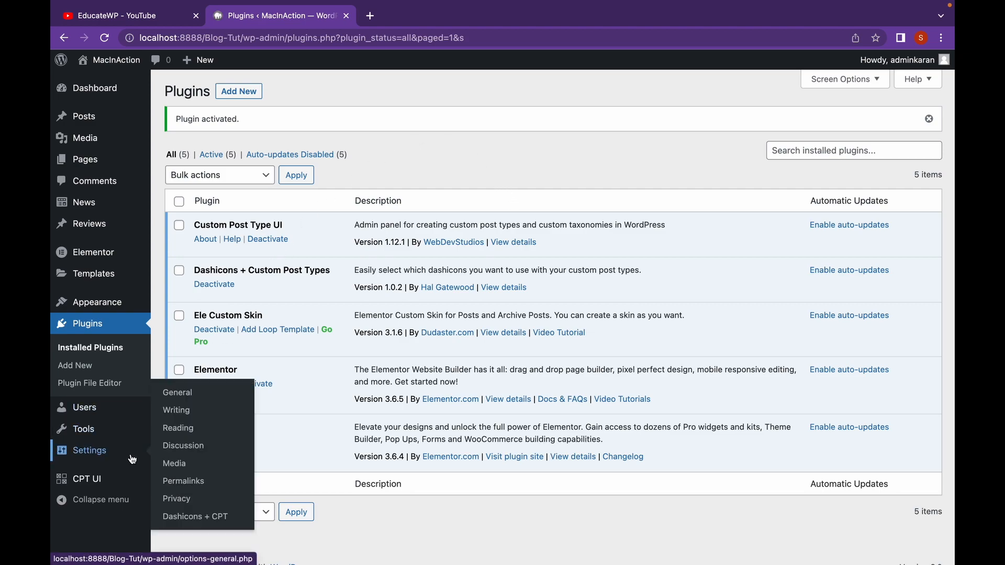
pyautogui.click(200, 517)
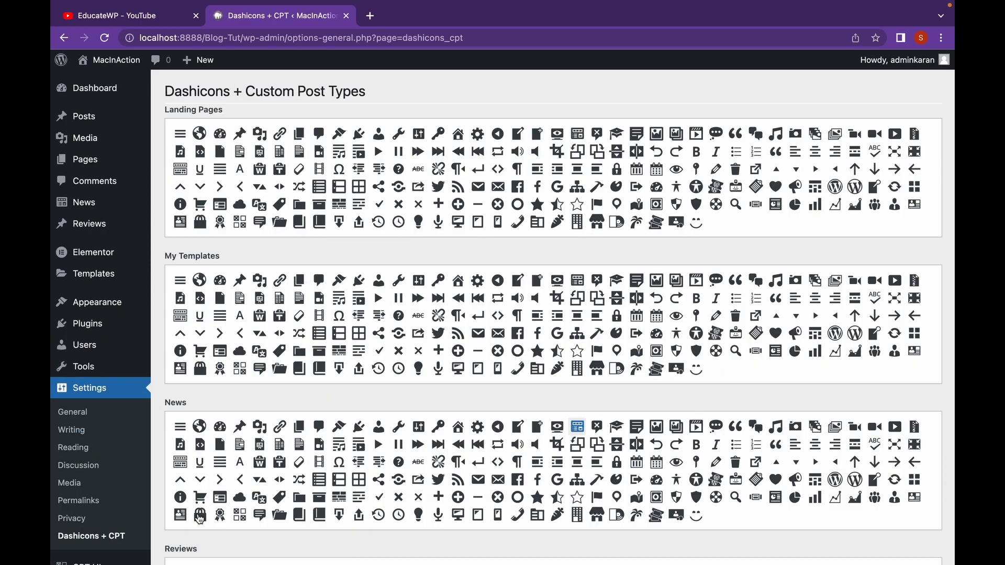
pyautogui.scroll(-1, 244, 399)
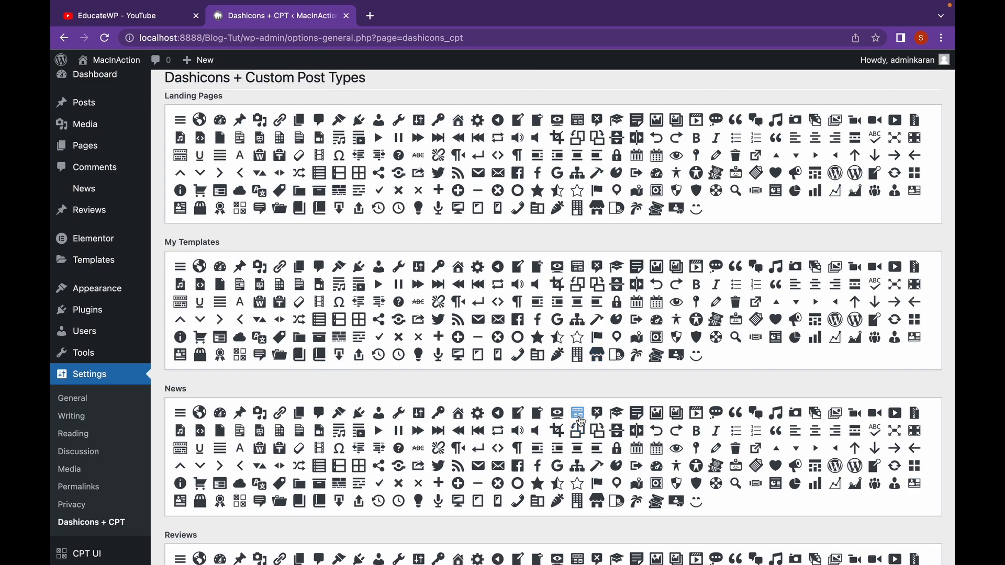
pyautogui.scroll(-5, 542, 369)
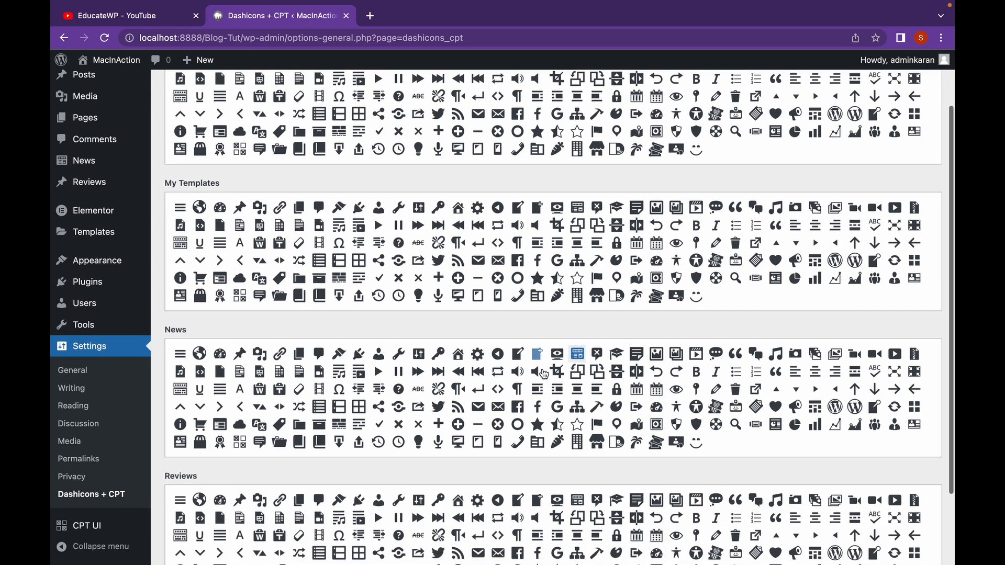
pyautogui.scroll(-3, 543, 373)
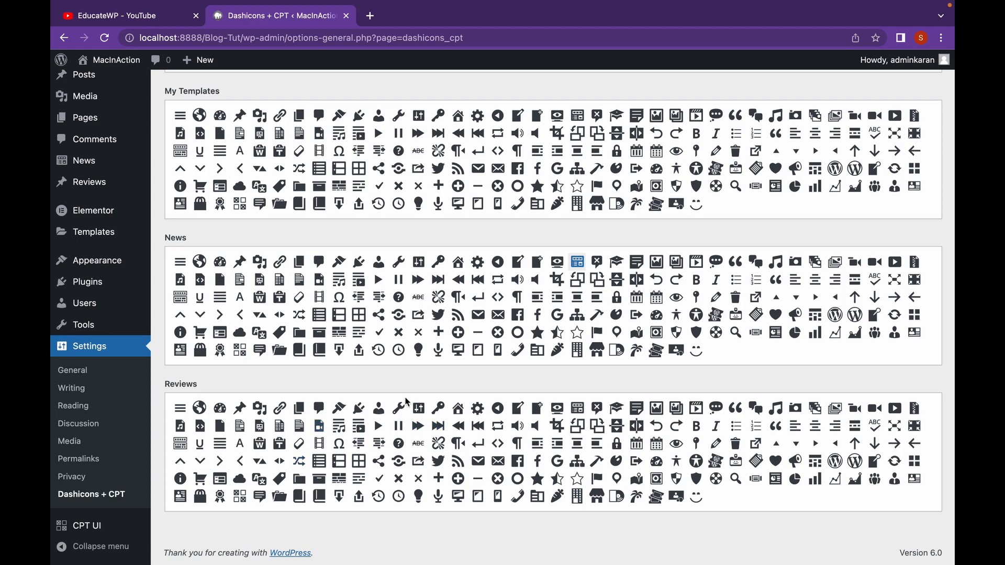
pyautogui.click(499, 409)
pyautogui.moveTo(112, 166)
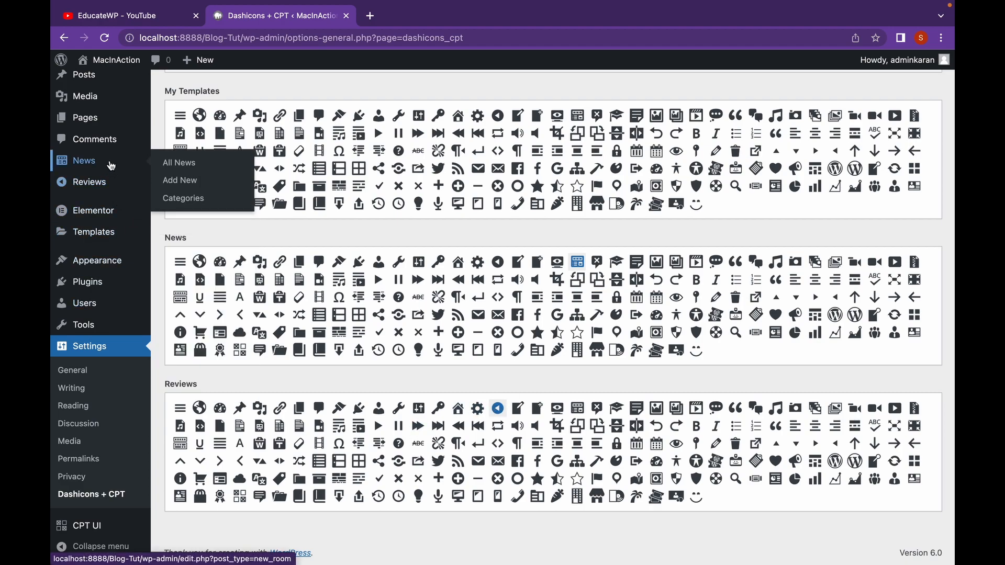
pyautogui.scroll(5, 393, 239)
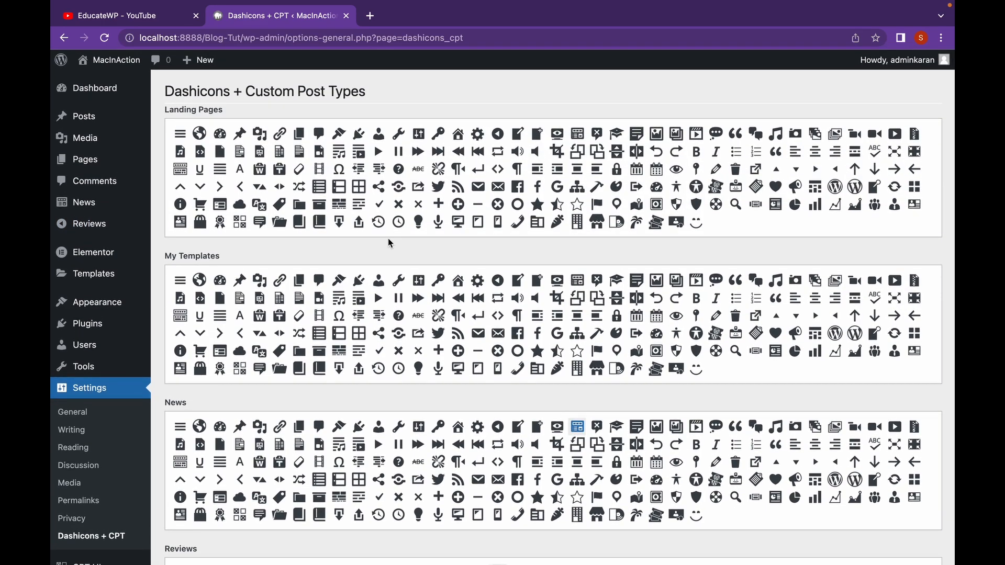
pyautogui.moveTo(127, 218)
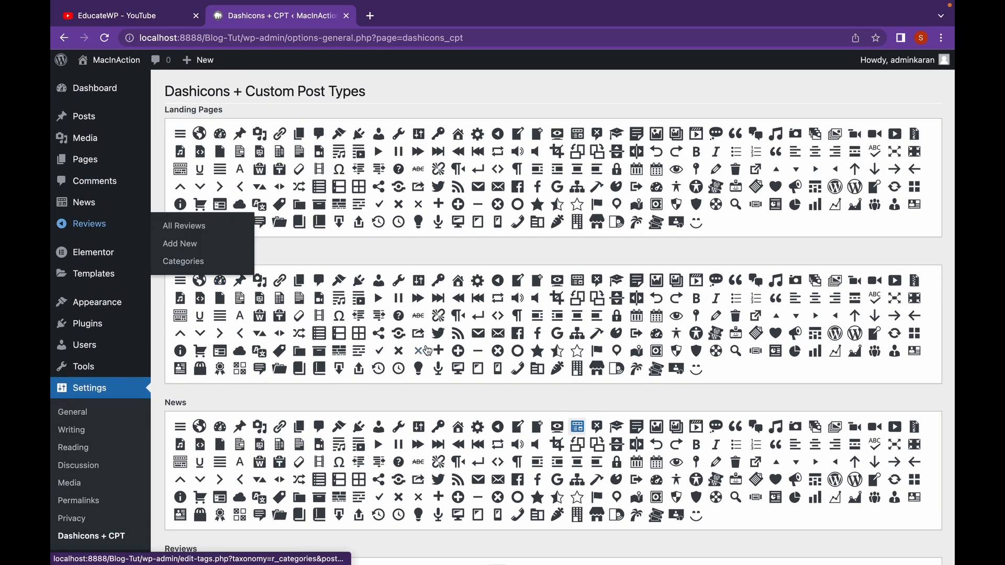